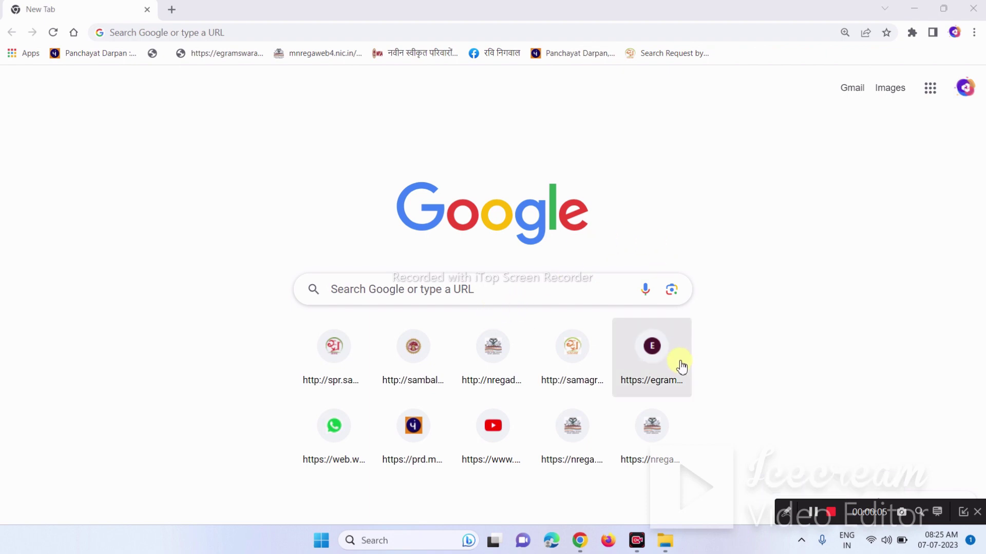
Open the eGramSwaraj portal and log in with the completed login form
{"action": "left_click", "coordinate": [656, 366]}
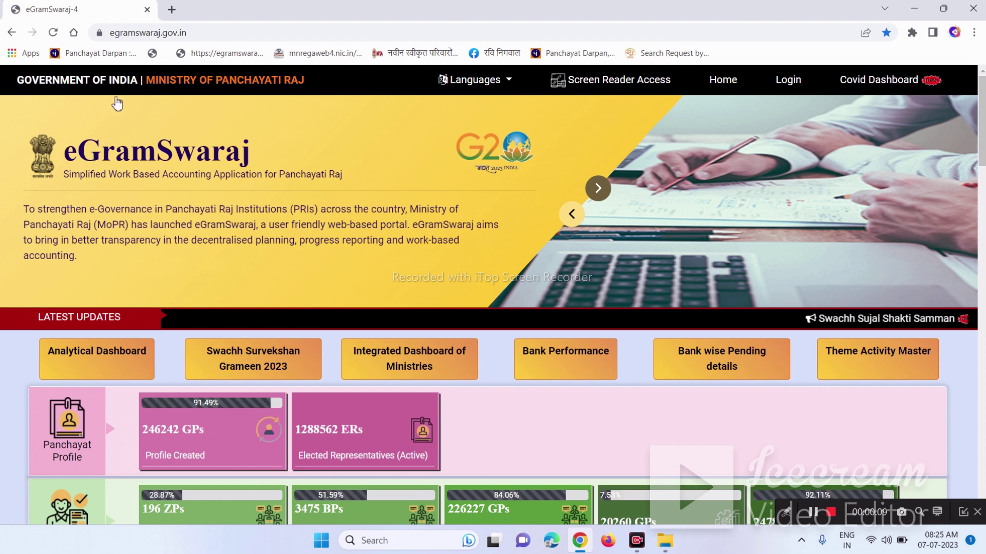
{"action": "left_click", "coordinate": [788, 81]}
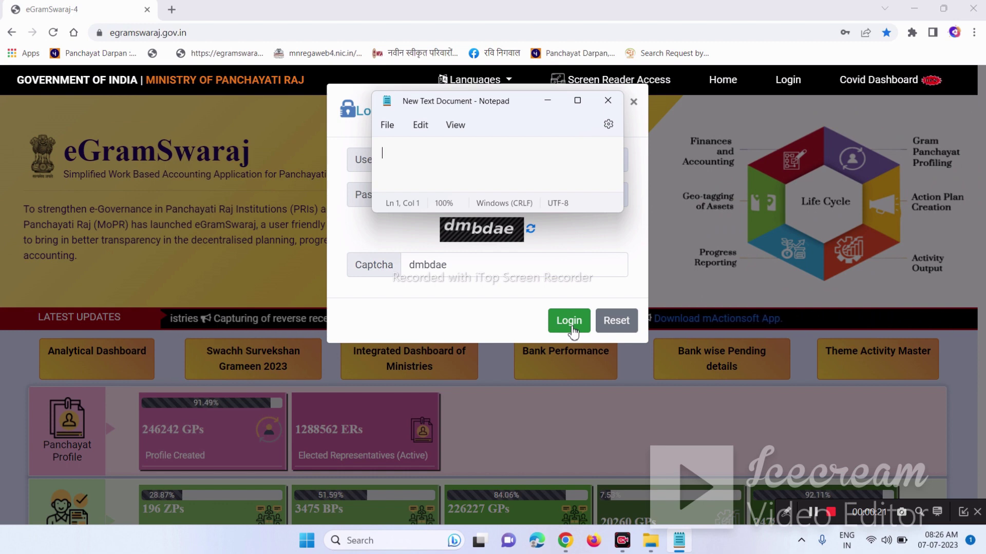
{"action": "left_click", "coordinate": [568, 321]}
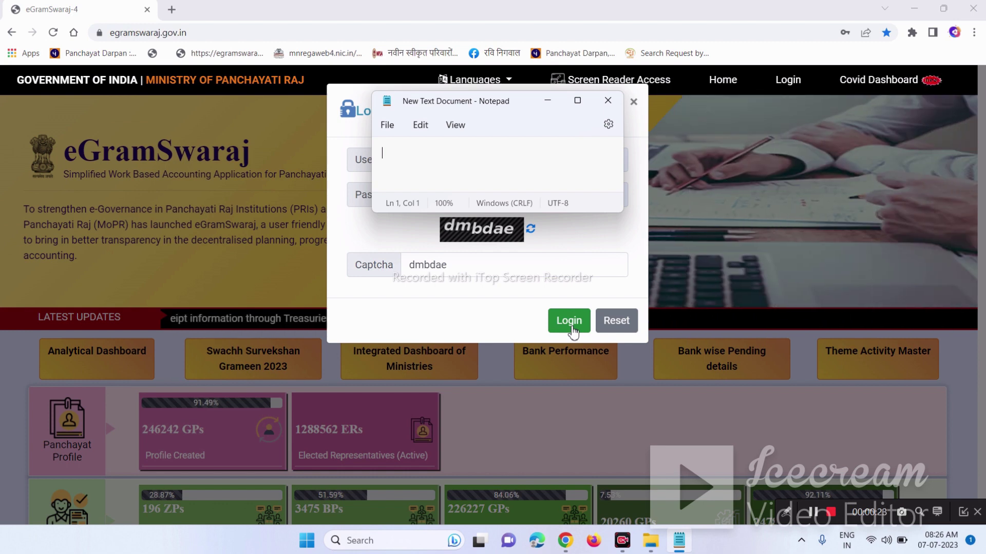
Choose financial year 2023-2024 for the assigned unit and submit the unit selection
{"action": "left_click", "coordinate": [484, 210]}
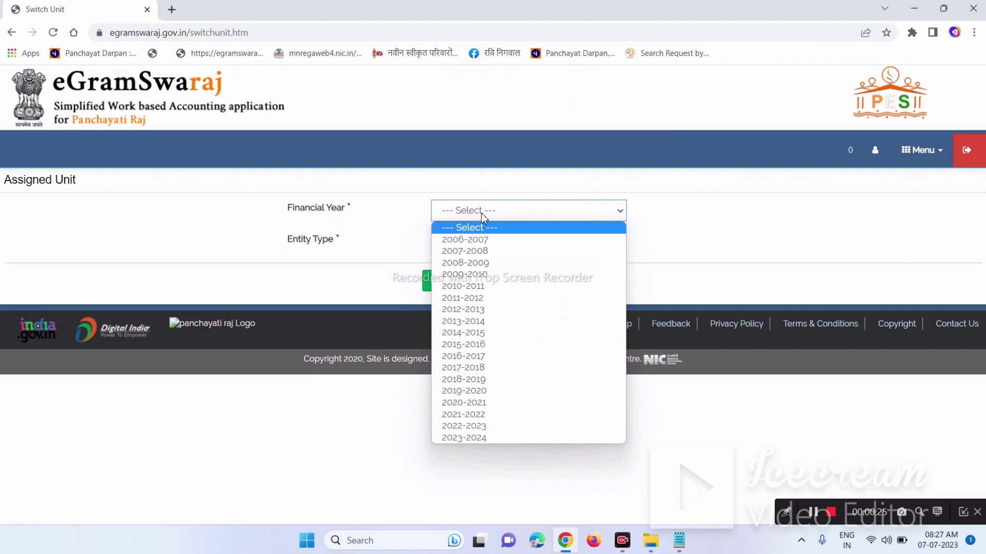
{"action": "left_click", "coordinate": [469, 437]}
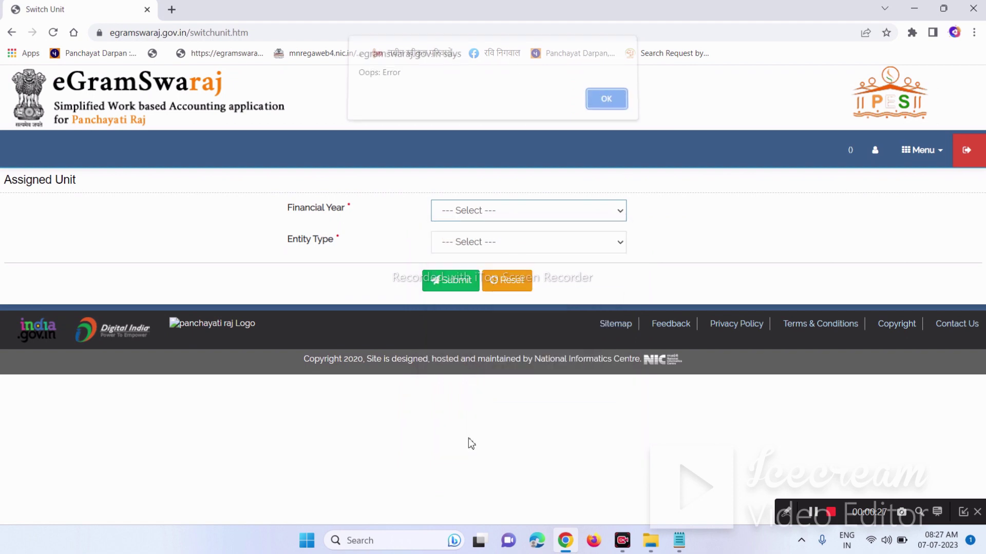
{"action": "left_click", "coordinate": [607, 101]}
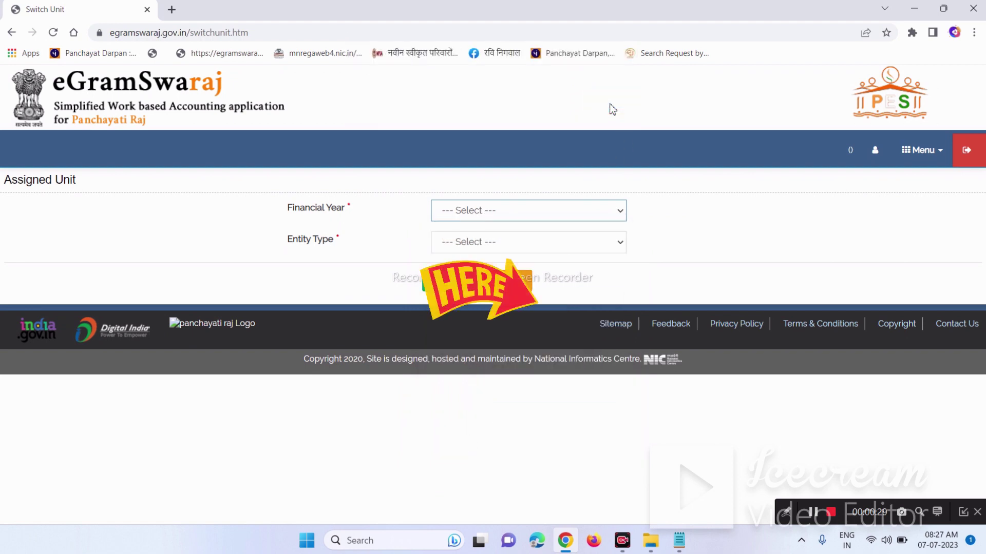
{"action": "left_click", "coordinate": [450, 389]}
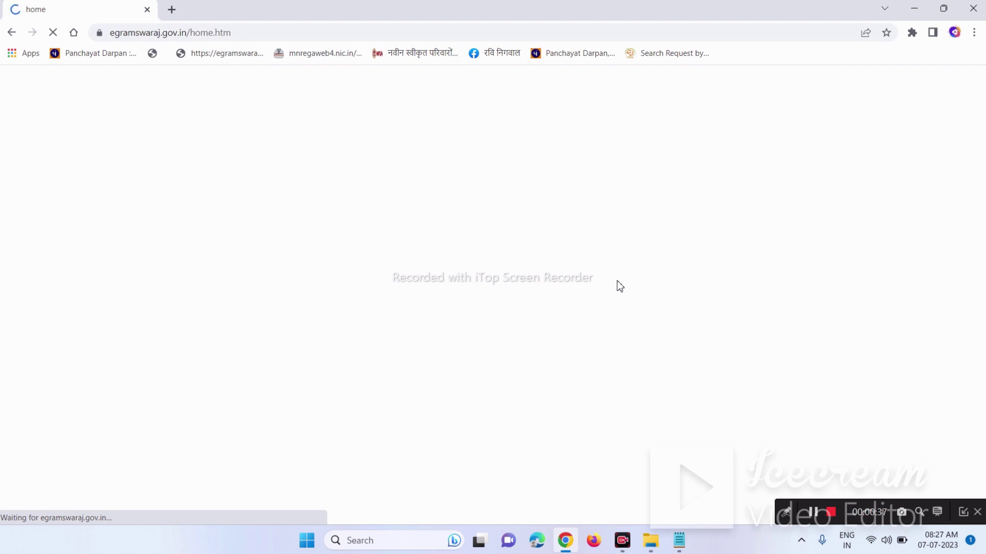
Open the form for creating an online payment voucher
{"action": "scroll", "coordinate": [448, 213], "scroll_direction": "down", "scroll_amount": 1}
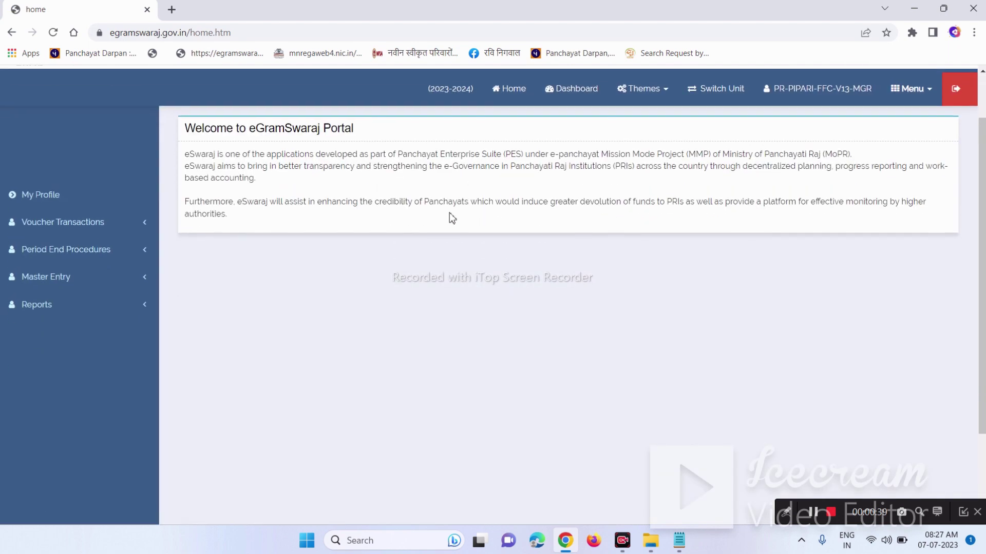
{"action": "left_click", "coordinate": [69, 226]}
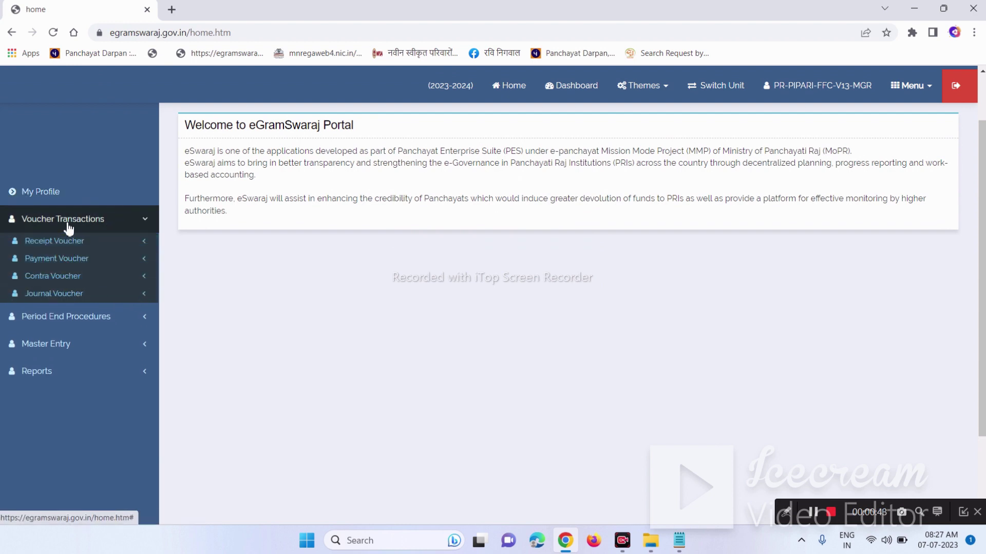
{"action": "left_click", "coordinate": [52, 264]}
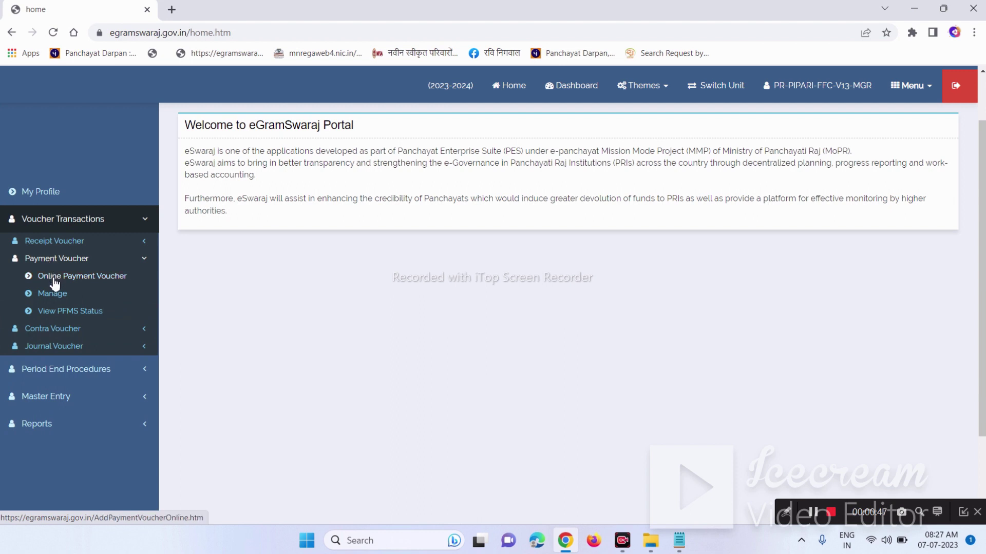
{"action": "left_click", "coordinate": [54, 277]}
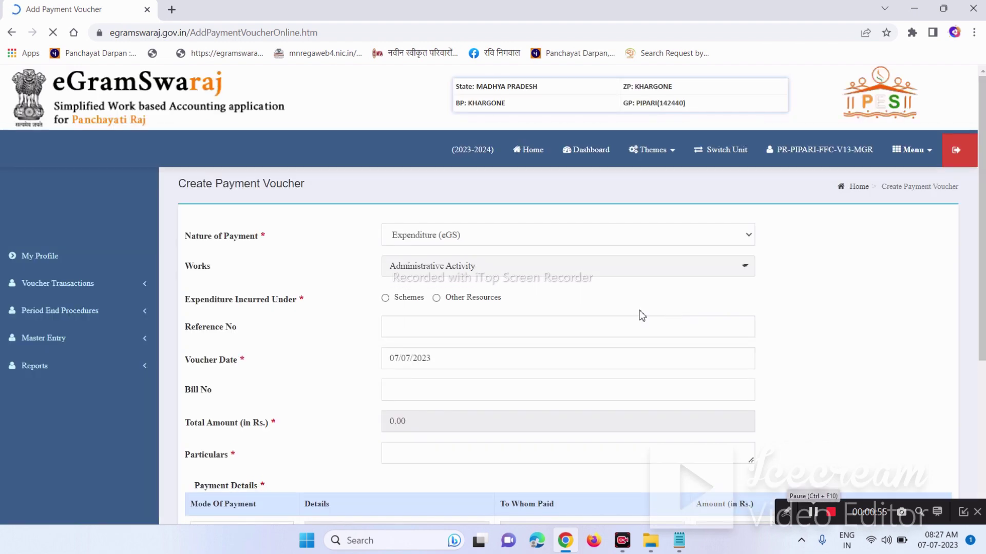
Select the work 55623597--Segrigation Shed Nirman Kary Pipri and charge the expenditure to the scheme XV Finance Commission - XVFC
{"action": "scroll", "coordinate": [581, 277], "scroll_direction": "down", "scroll_amount": 2}
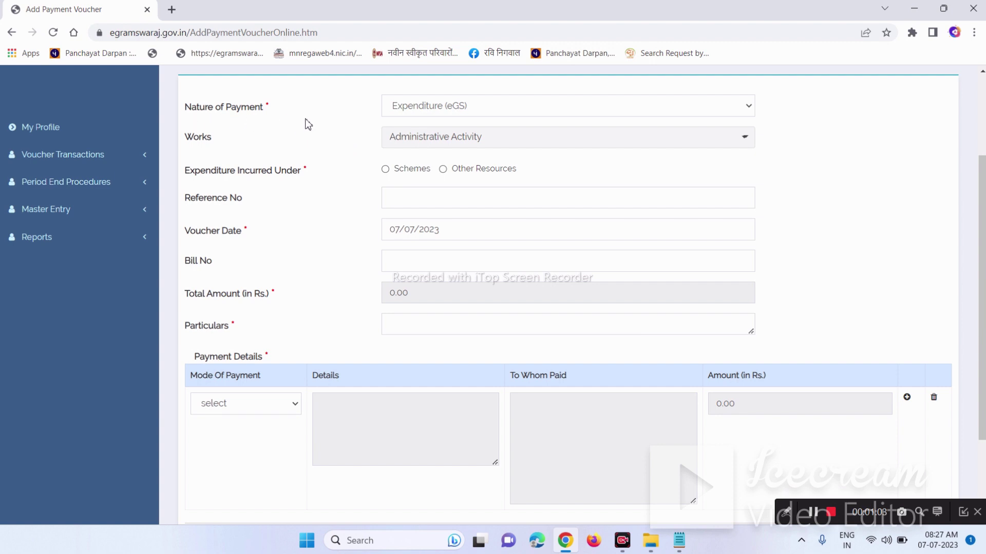
{"action": "left_click", "coordinate": [488, 147]}
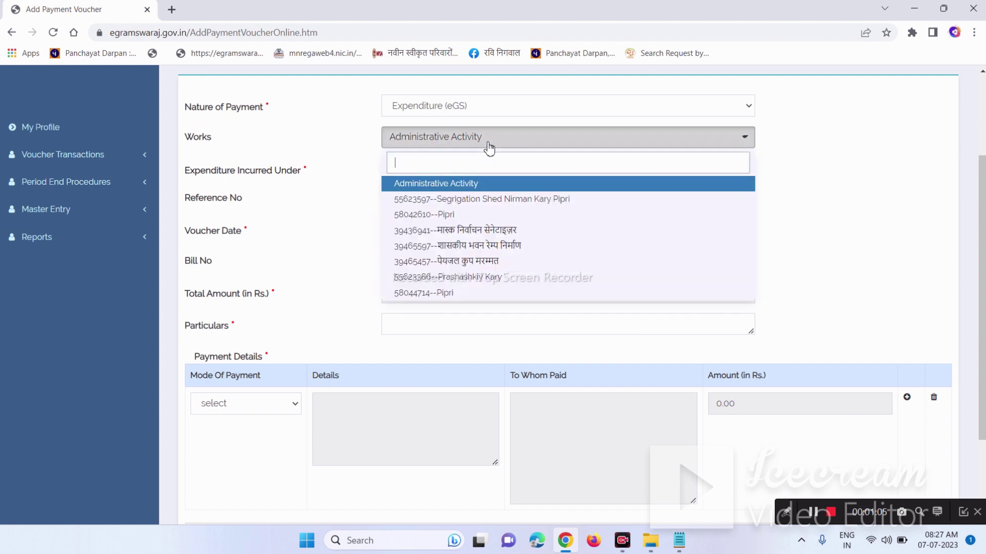
{"action": "left_click", "coordinate": [492, 200]}
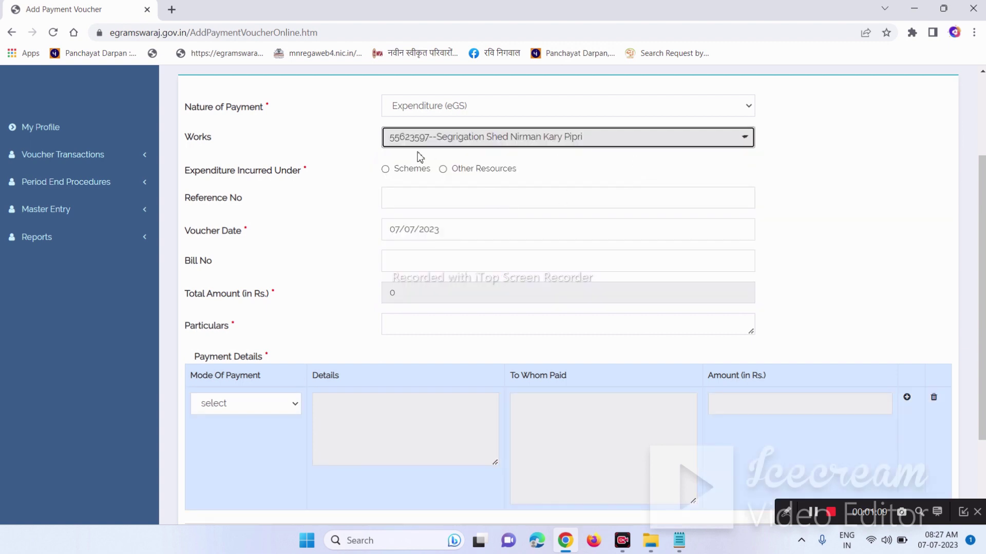
{"action": "left_click", "coordinate": [385, 171]}
{"action": "left_click", "coordinate": [435, 199]}
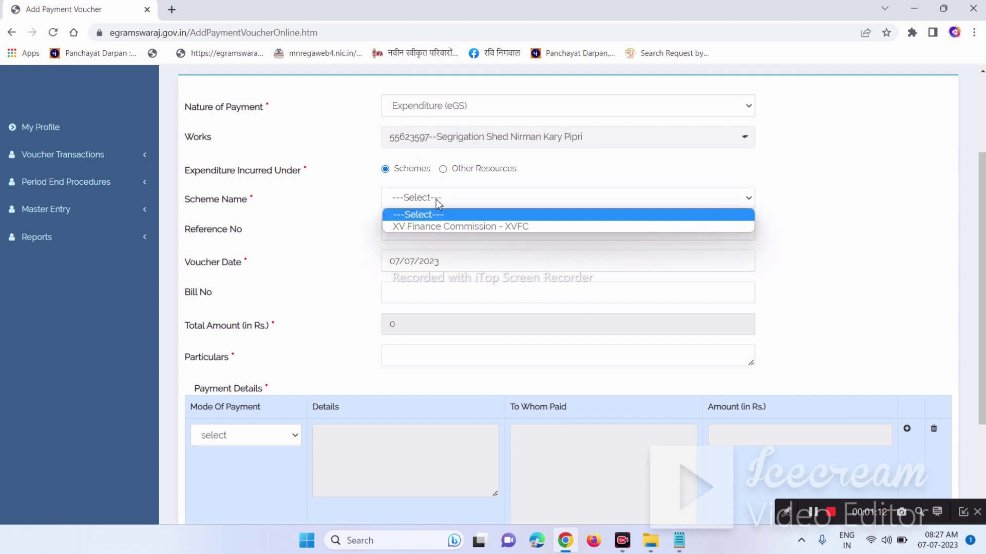
{"action": "left_click", "coordinate": [441, 226]}
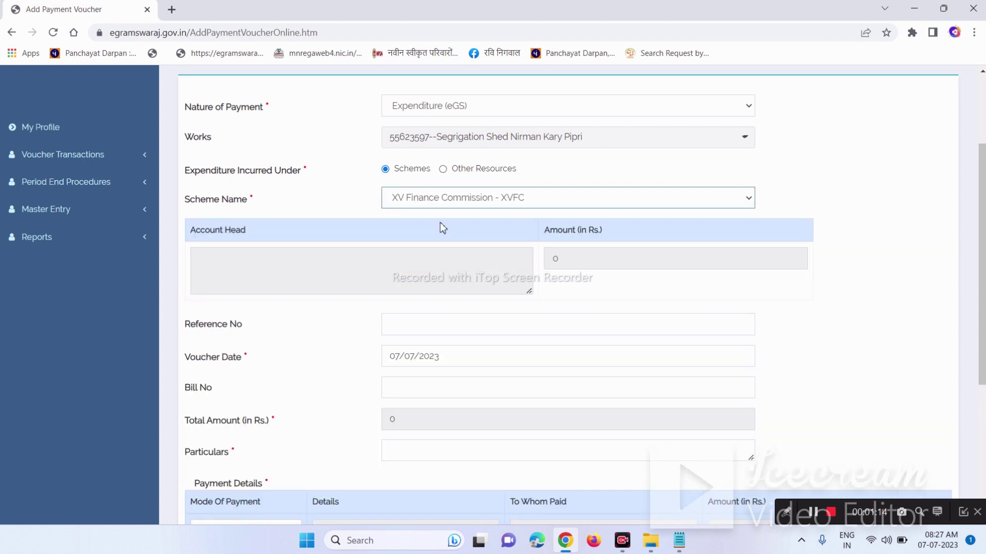
Using DropDown Search, set the account head to Tied Grant, major head 2215-Water Supply and Sanitation and minor head 800-Other Expenditure
{"action": "left_click", "coordinate": [463, 273]}
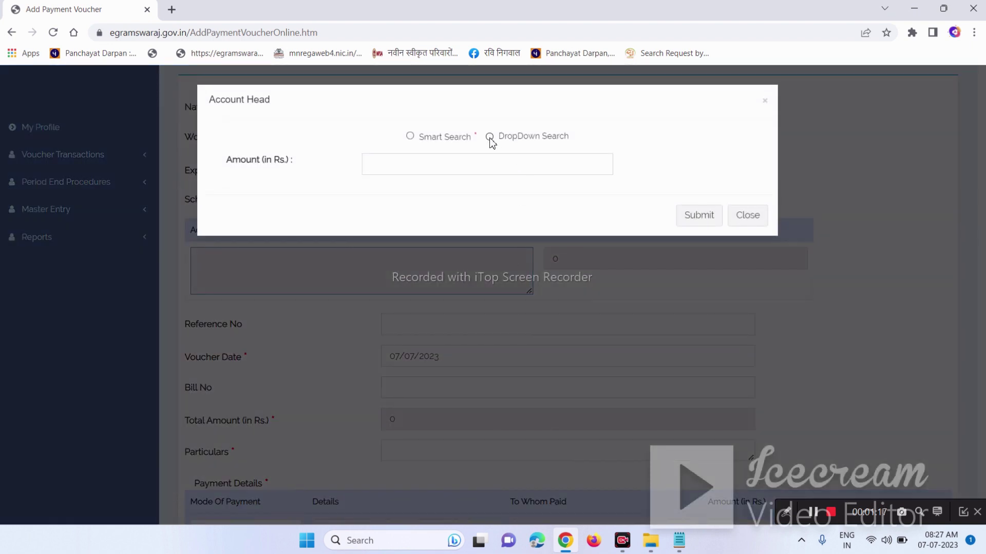
{"action": "left_click", "coordinate": [489, 137]}
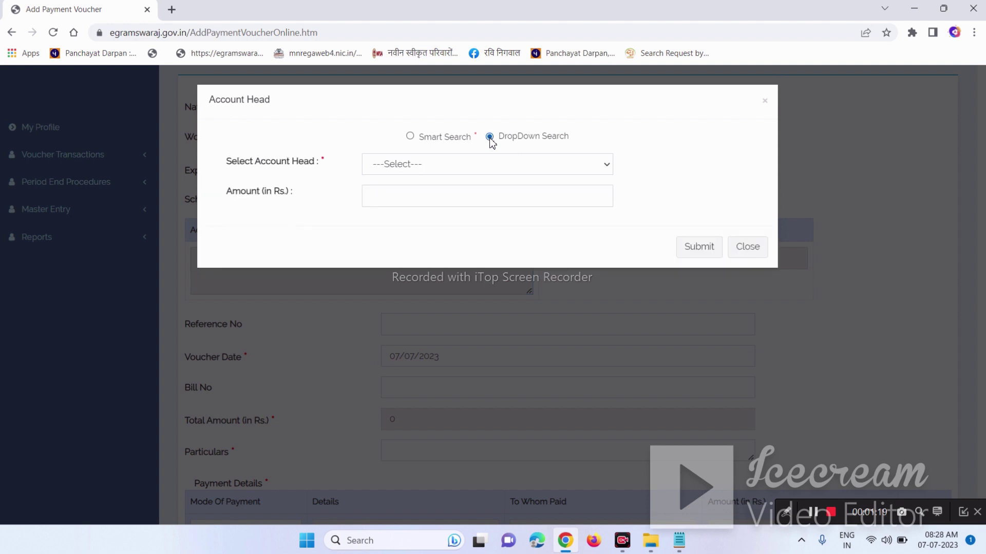
{"action": "left_click", "coordinate": [416, 163]}
{"action": "left_click", "coordinate": [408, 194]}
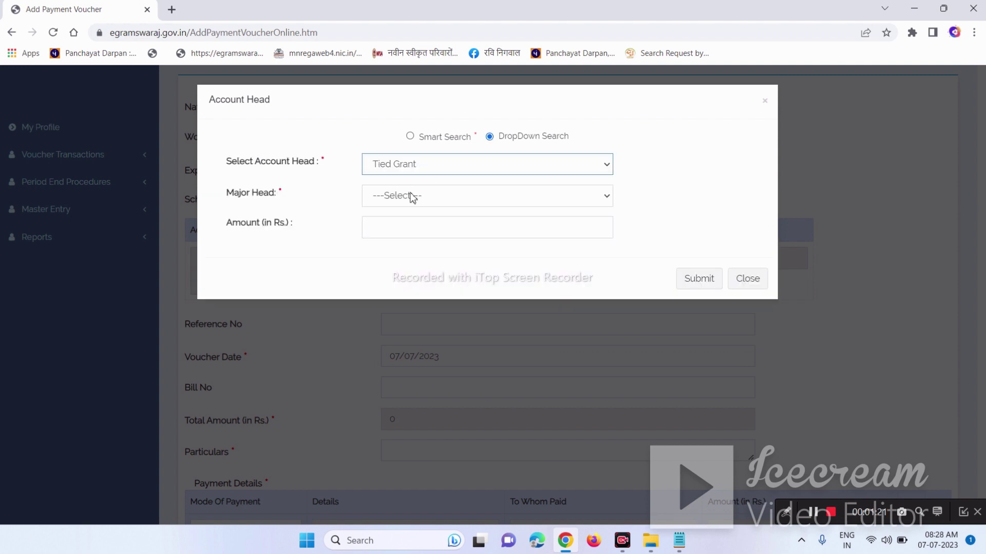
{"action": "left_click", "coordinate": [411, 196]}
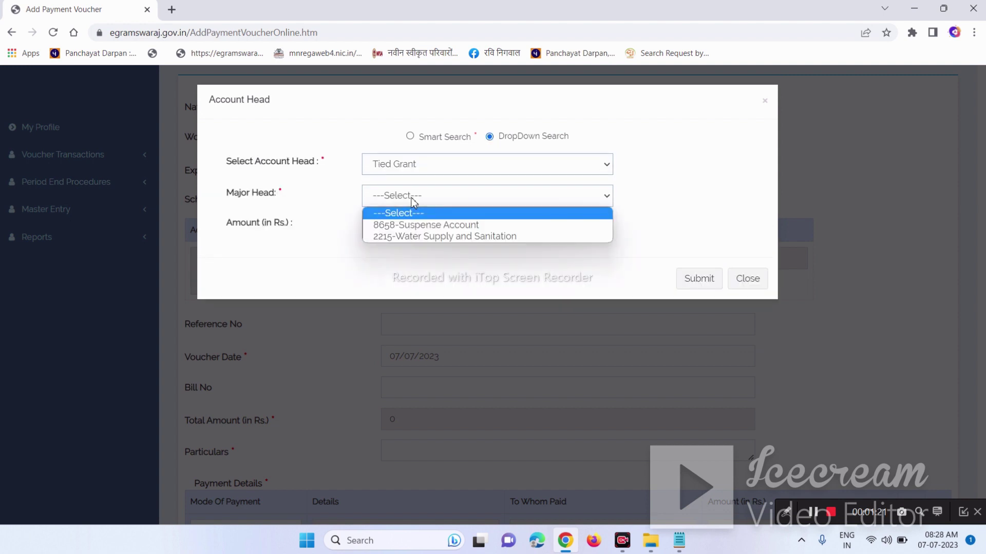
{"action": "left_click", "coordinate": [426, 237]}
{"action": "left_click", "coordinate": [413, 228]}
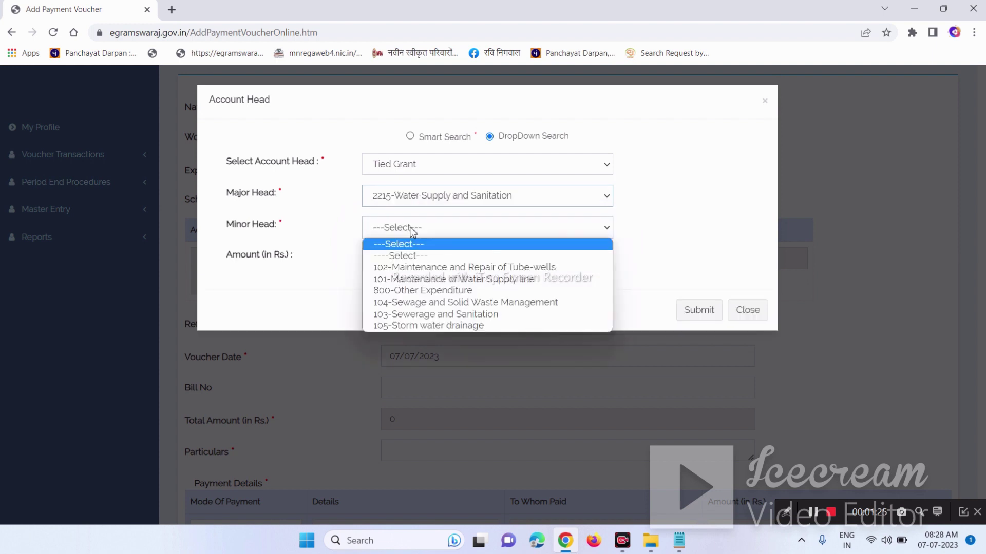
{"action": "left_click", "coordinate": [419, 290]}
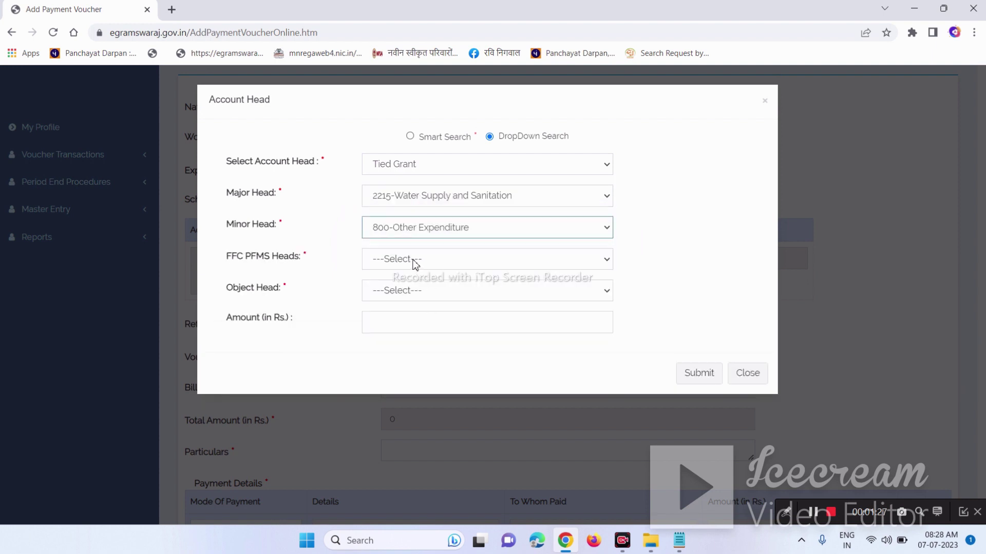
Set the FFC PFMS head to 31-Any other location specific-felt needs (XV) and the object head to 80-Other Expenditure
{"action": "left_click", "coordinate": [415, 265]}
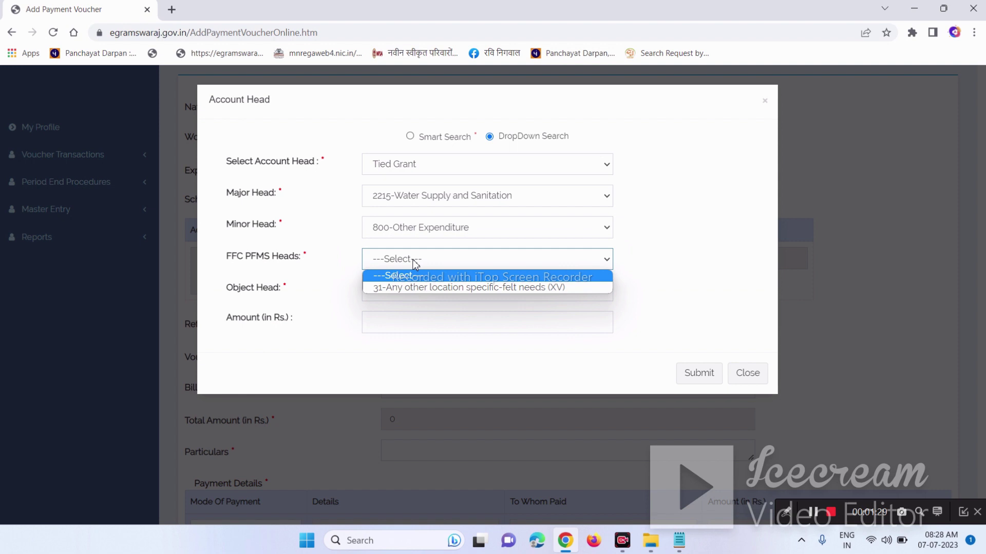
{"action": "left_click", "coordinate": [418, 287]}
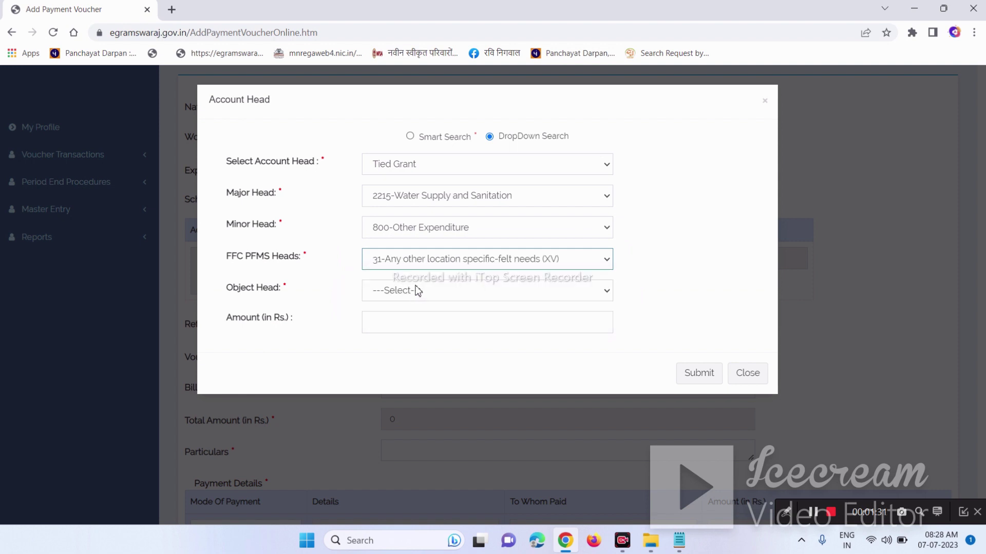
{"action": "left_click", "coordinate": [408, 290]}
{"action": "left_click", "coordinate": [411, 331]}
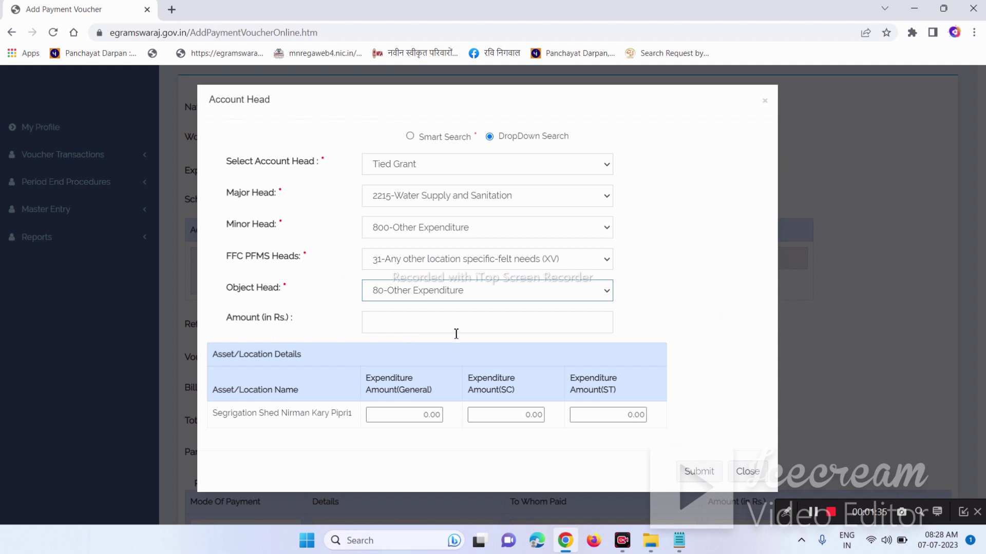
Enter 52412.35 as the account head's amount and as the General expenditure amount in the work details
{"action": "left_click", "coordinate": [437, 329]}
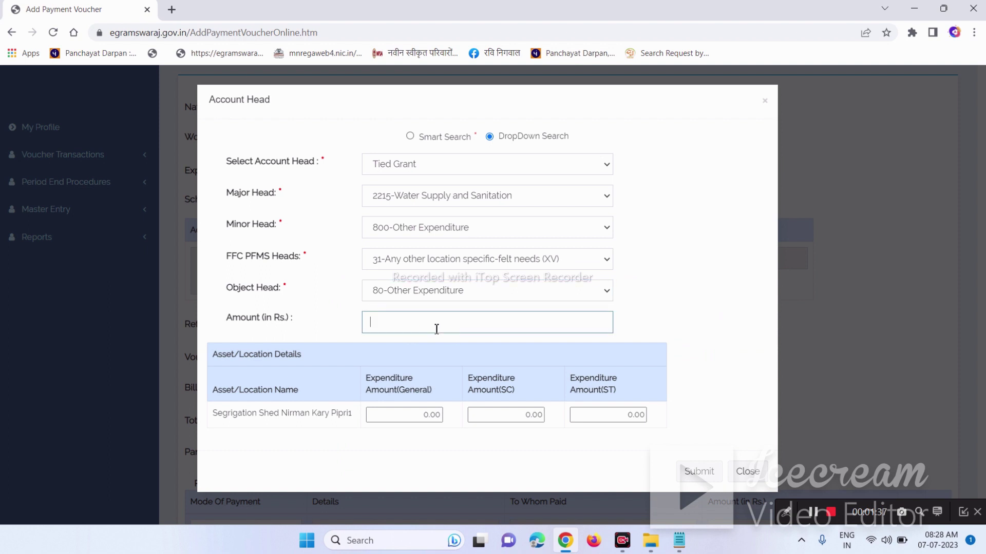
{"action": "type", "text": "52412.35"}
{"action": "left_click", "coordinate": [618, 378]}
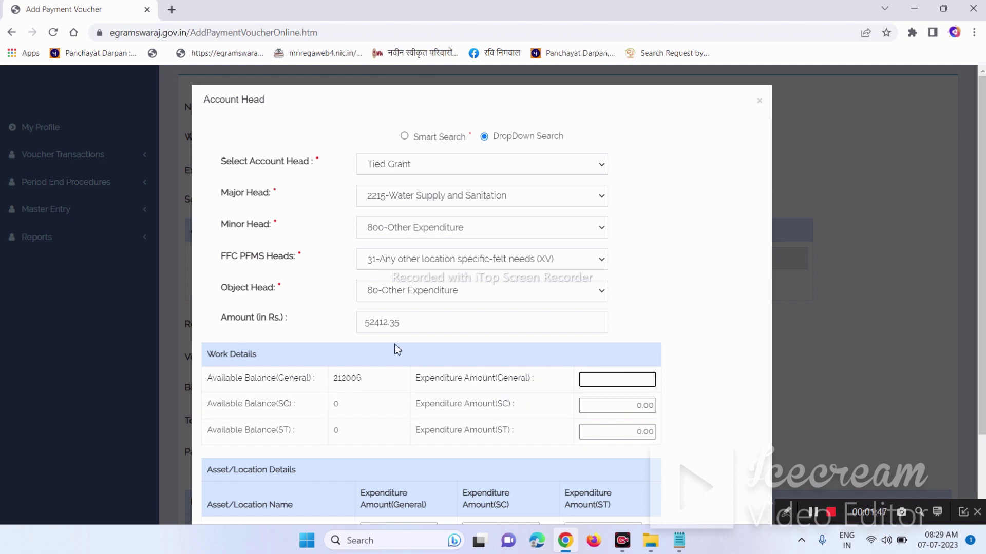
{"action": "left_click", "coordinate": [410, 324]}
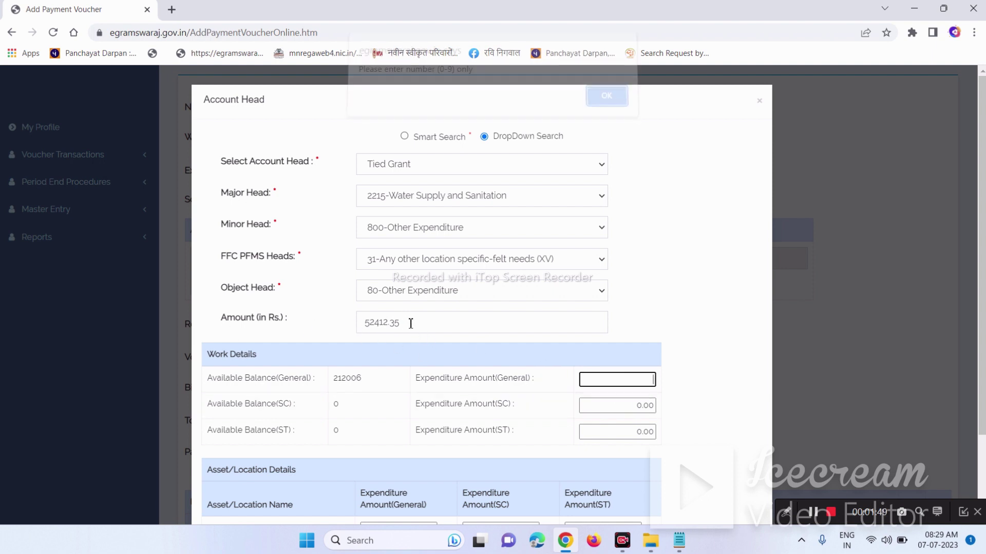
{"action": "left_click", "coordinate": [606, 107]}
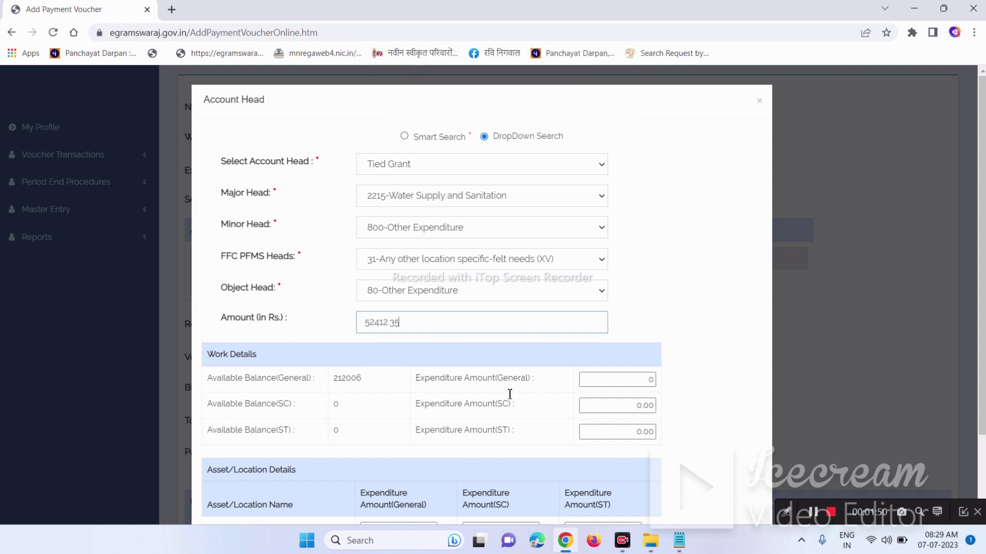
{"action": "left_click", "coordinate": [617, 382]}
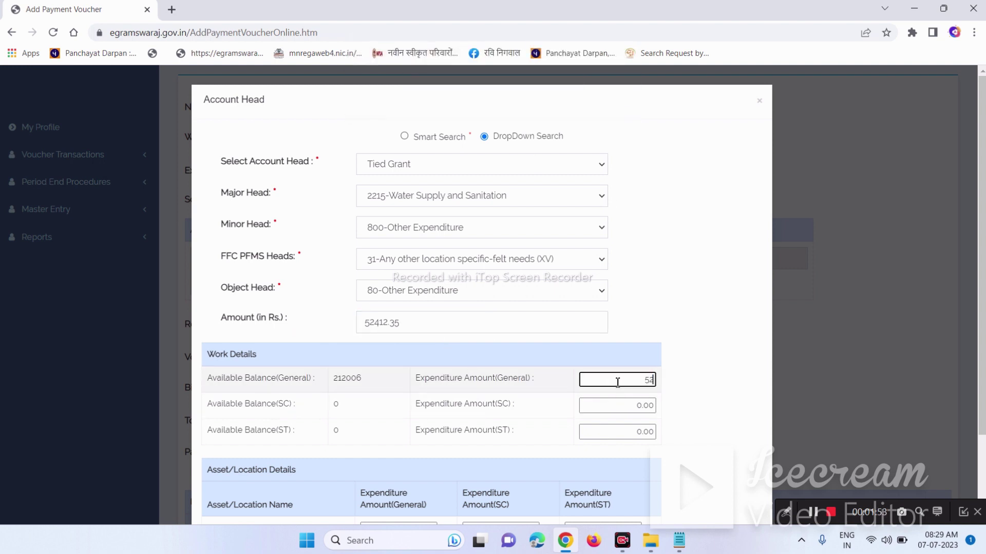
{"action": "type", "text": "52412.35"}
Set the asset's General expenditure amount to 52412.35 and submit the account head details
{"action": "scroll", "coordinate": [533, 409], "scroll_direction": "down", "scroll_amount": 2}
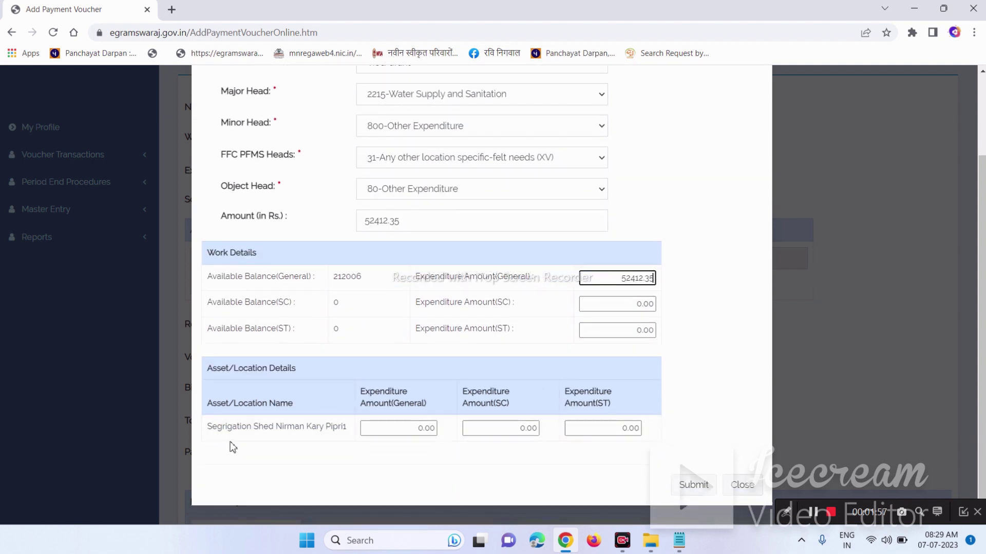
{"action": "left_click", "coordinate": [414, 428]}
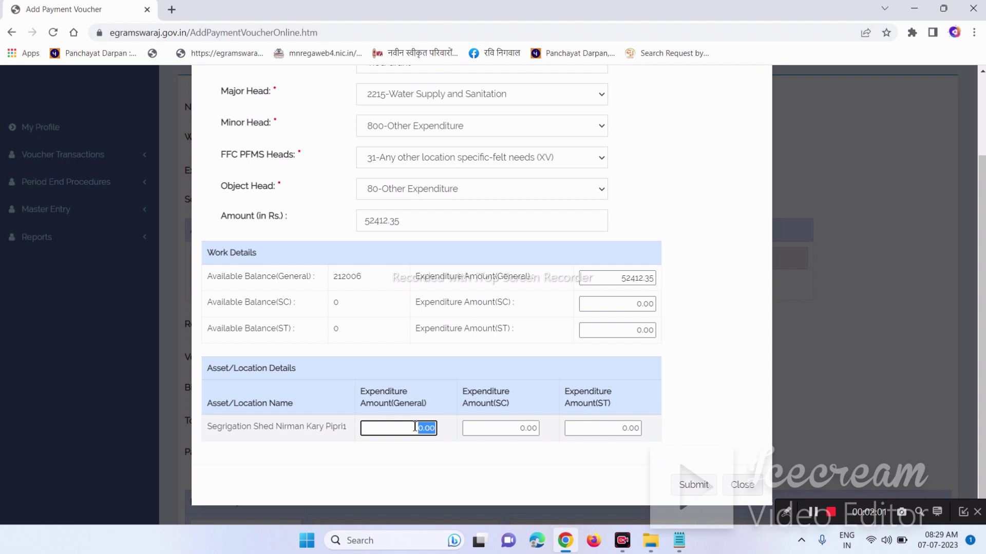
{"action": "key", "text": "BackSpace"}
{"action": "type", "text": "52412.35"}
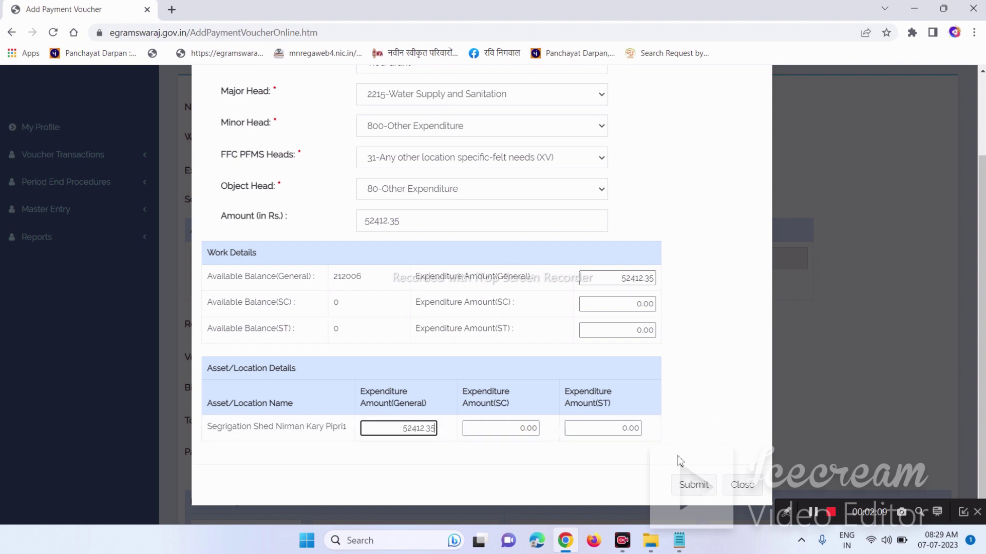
{"action": "left_click", "coordinate": [693, 485]}
Fill in the voucher's bill number and enter "Segrigation sed" as its particulars
{"action": "left_click", "coordinate": [411, 194]}
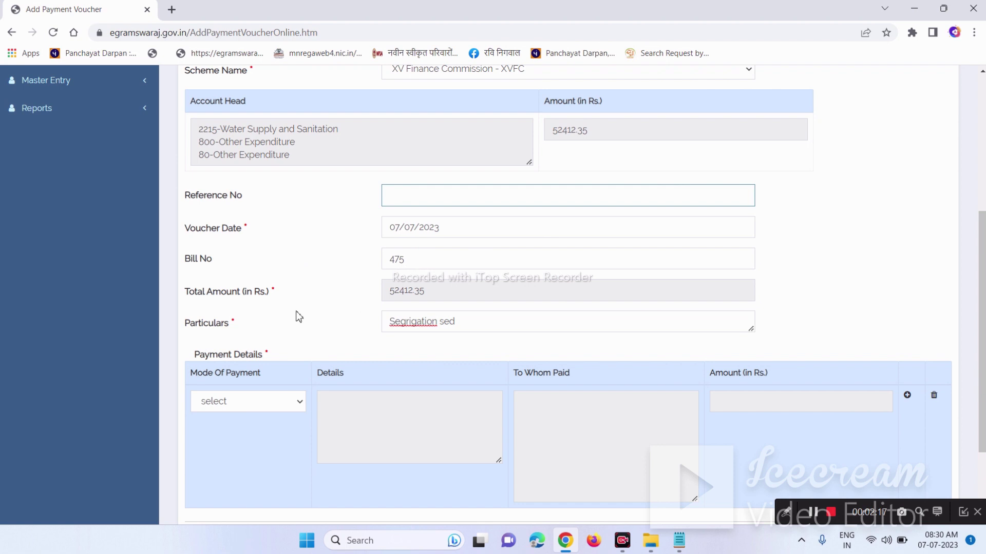
{"action": "scroll", "coordinate": [343, 291], "scroll_direction": "down", "scroll_amount": 1}
{"action": "left_click", "coordinate": [344, 292]}
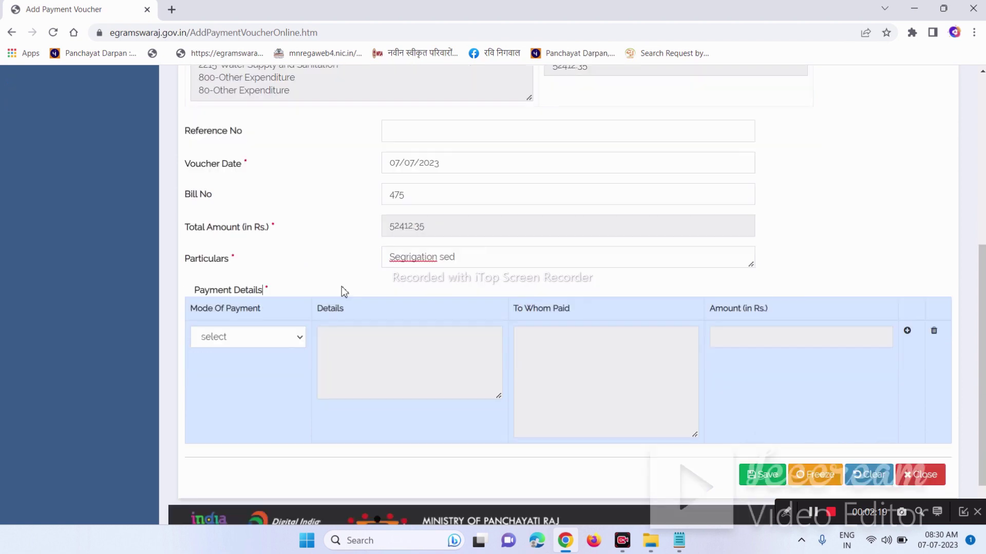
Set the mode of payment to PFMS and submit the panchayat's bank account as the account details
{"action": "left_click", "coordinate": [235, 343]}
{"action": "left_click", "coordinate": [233, 367]}
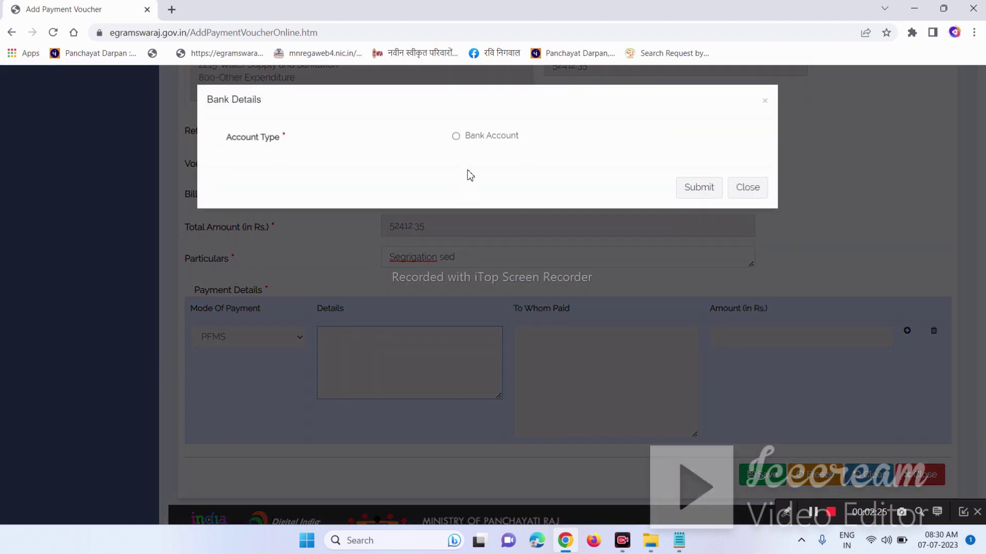
{"action": "left_click", "coordinate": [456, 136]}
{"action": "left_click", "coordinate": [494, 169]}
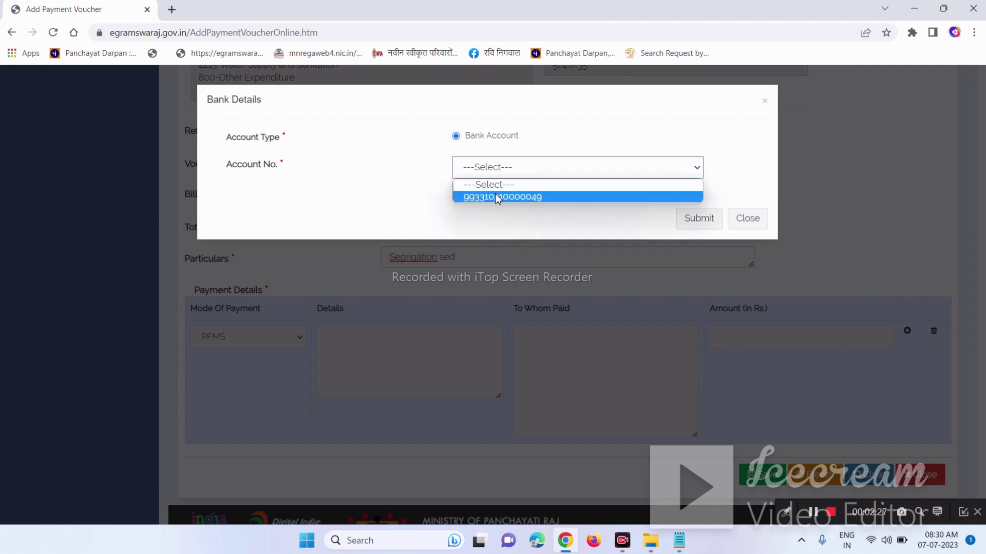
{"action": "left_click", "coordinate": [497, 196]}
{"action": "left_click", "coordinate": [697, 221]}
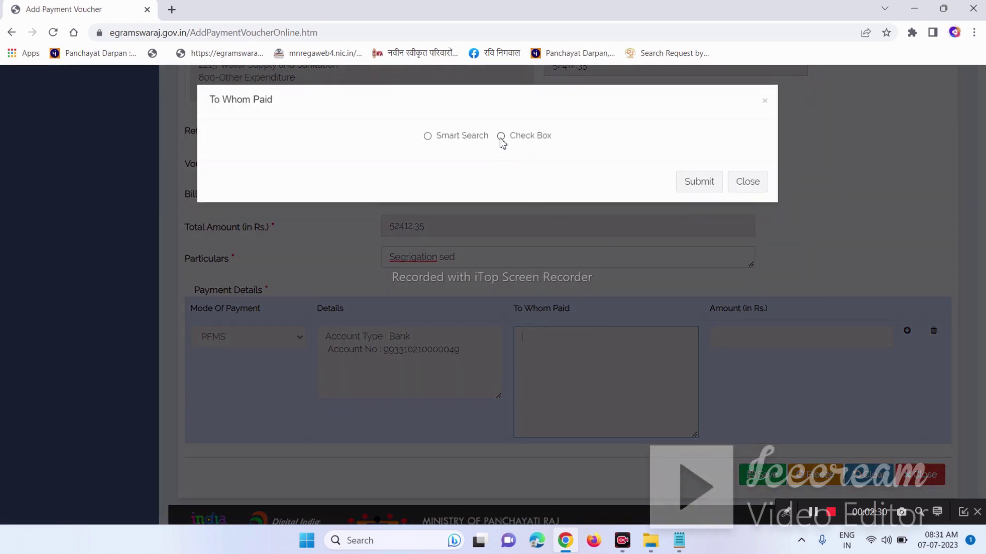
Choose Agency as the payee type through the Check Box option and select Narayandas Enterprises as the agency
{"action": "left_click", "coordinate": [500, 136]}
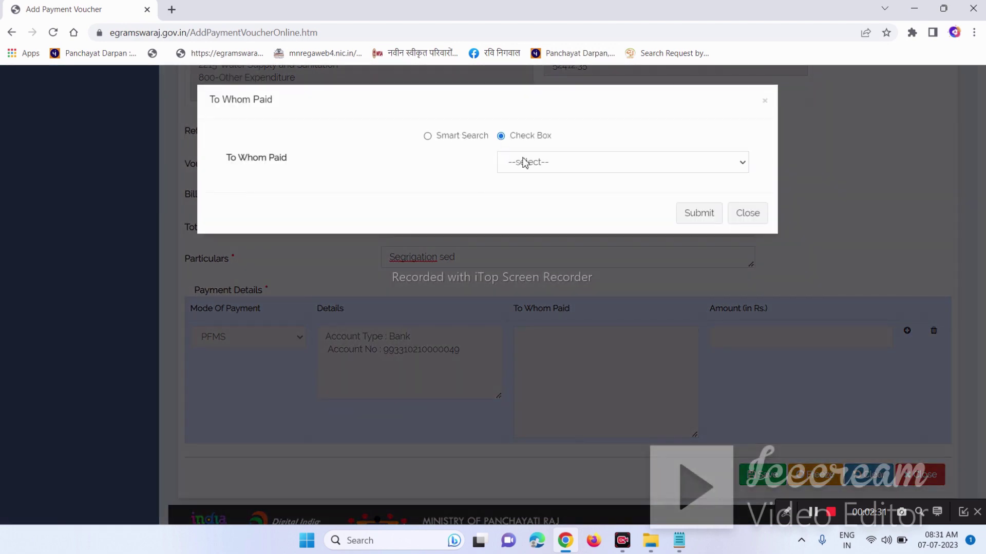
{"action": "left_click", "coordinate": [523, 162]}
{"action": "left_click", "coordinate": [525, 192]}
{"action": "left_click", "coordinate": [528, 195]}
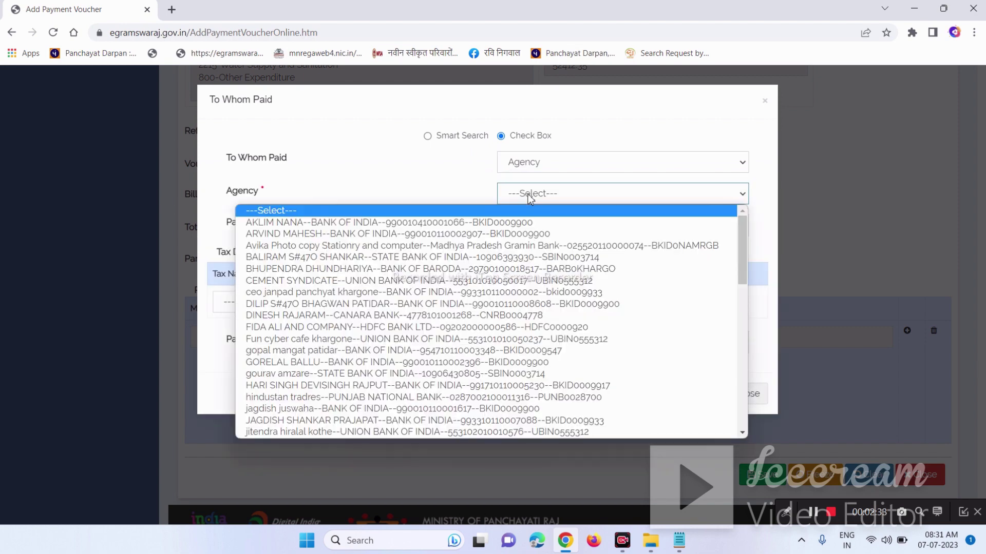
{"action": "scroll", "coordinate": [405, 316], "scroll_direction": "down", "scroll_amount": 7}
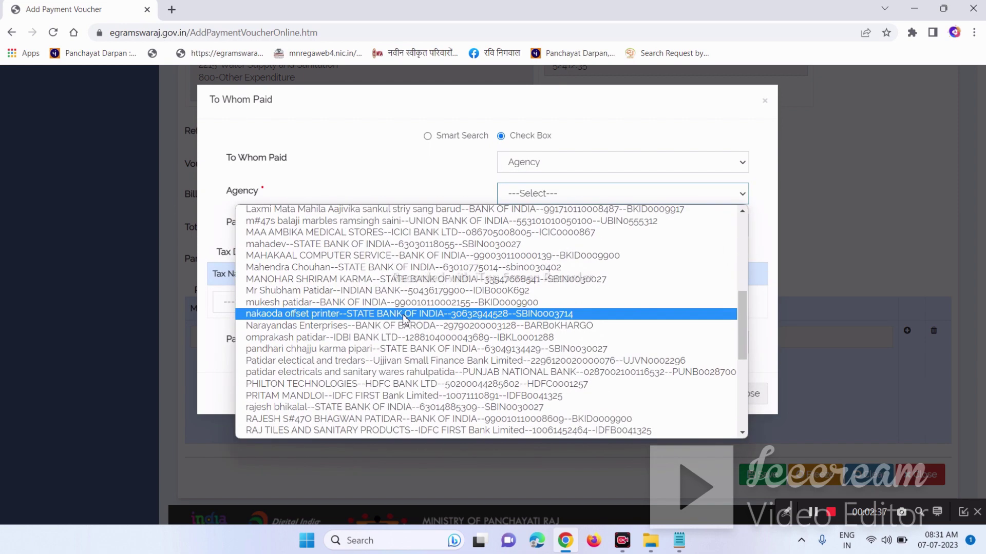
{"action": "left_click", "coordinate": [346, 328]}
Set the paid amount excluding tax to 52412.35 and submit the payee details
{"action": "double_click", "coordinate": [543, 240]}
{"action": "left_click", "coordinate": [543, 231]}
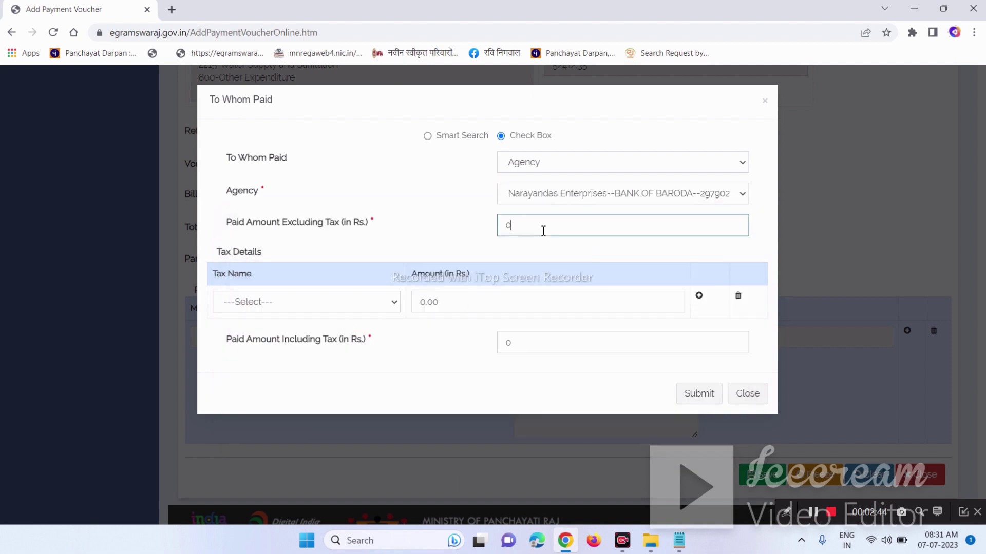
{"action": "double_click", "coordinate": [543, 230]}
{"action": "type", "text": "52412.35"}
{"action": "left_click", "coordinate": [695, 404]}
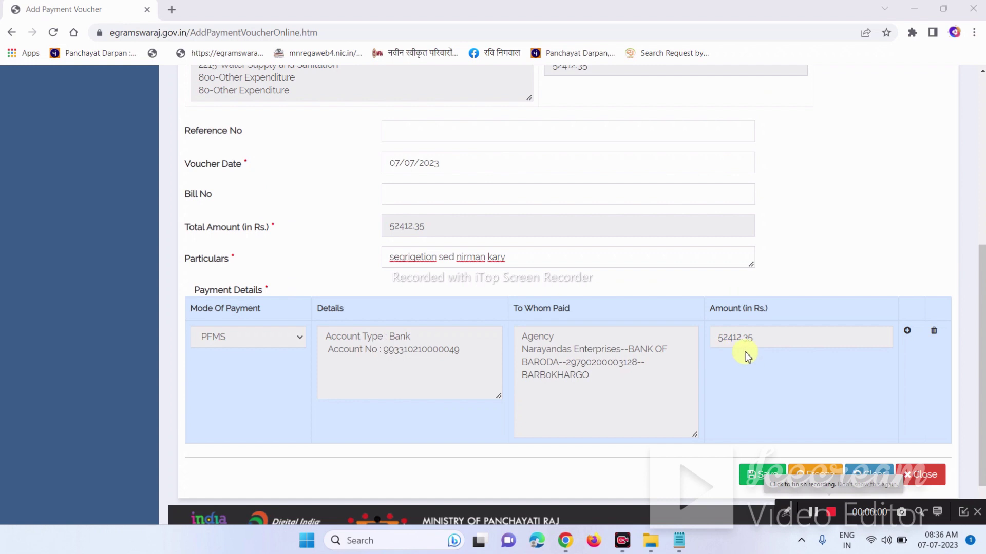
Freeze the Narayandas Enterprises payment voucher and close the voucher form
{"action": "left_click", "coordinate": [824, 473]}
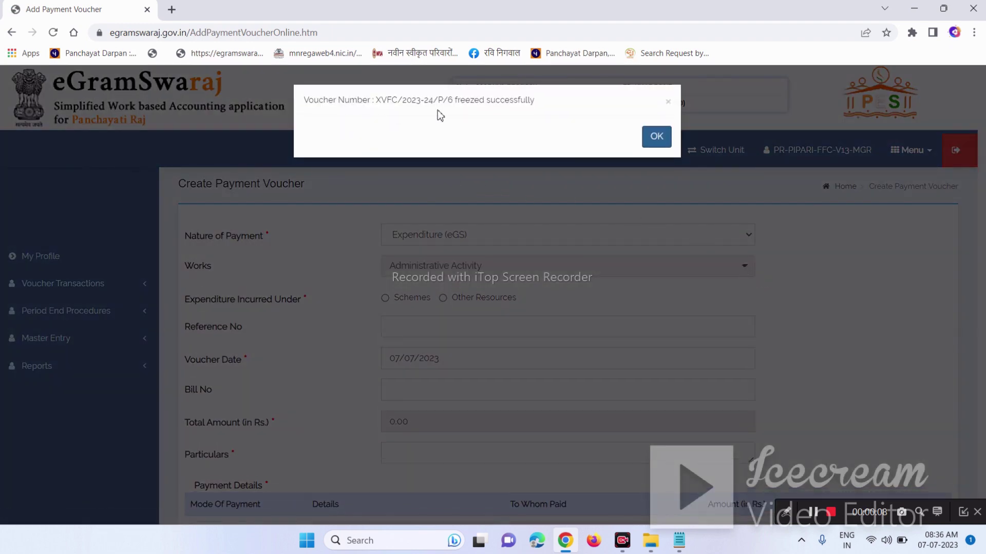
{"action": "left_click", "coordinate": [657, 138]}
{"action": "scroll", "coordinate": [784, 314], "scroll_direction": "down", "scroll_amount": 5}
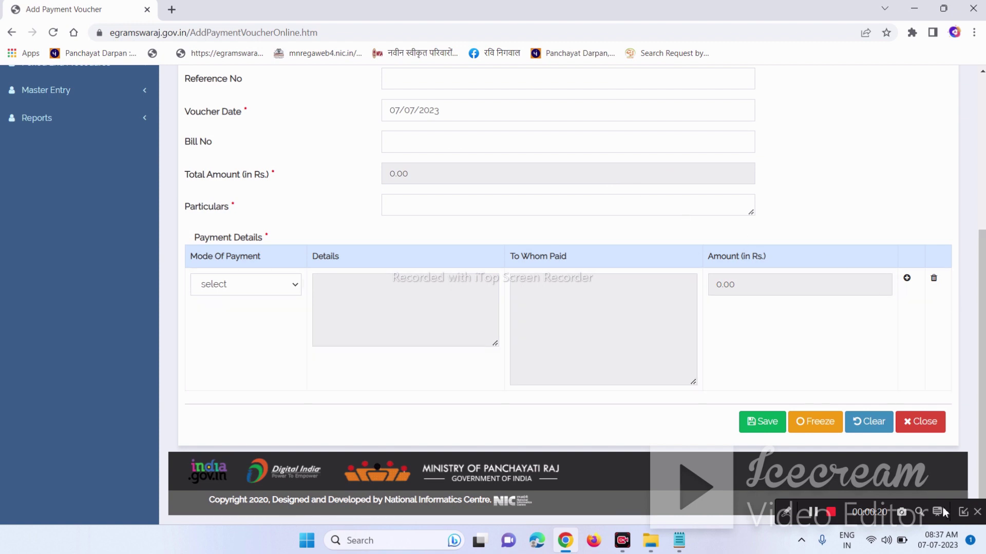
{"action": "left_click", "coordinate": [926, 429]}
{"action": "left_click", "coordinate": [654, 134]}
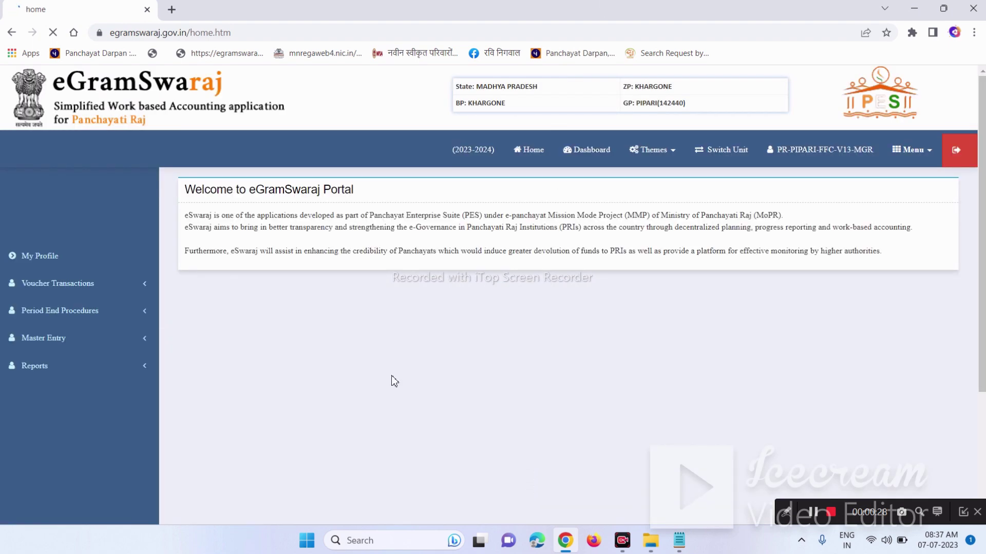
Open a new online payment voucher form
{"action": "left_click", "coordinate": [59, 288]}
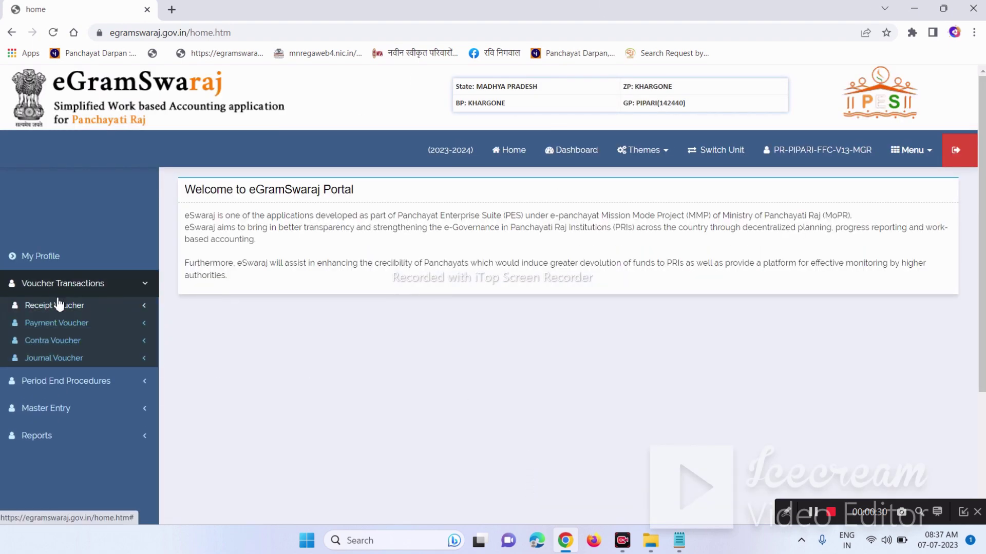
{"action": "left_click", "coordinate": [56, 328]}
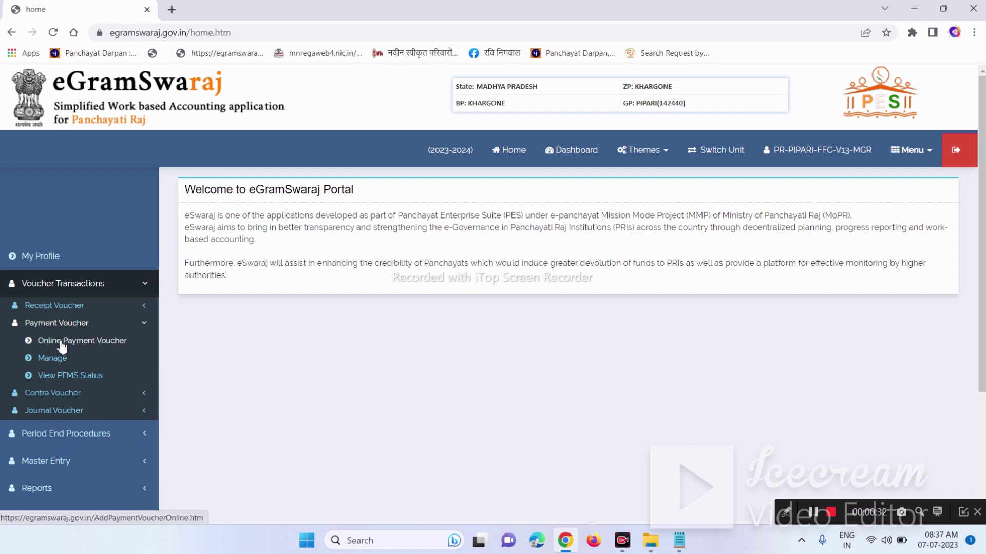
{"action": "left_click", "coordinate": [59, 340]}
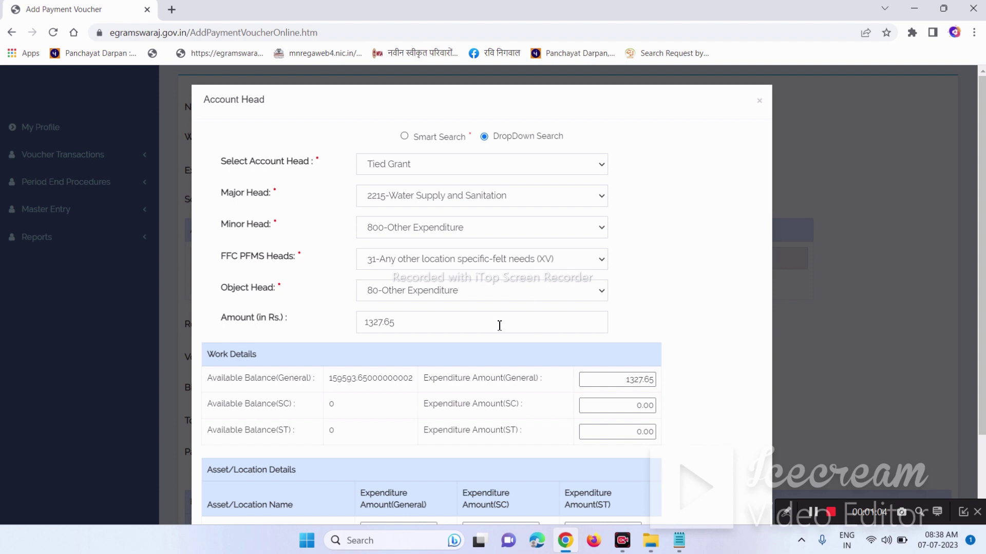
Submit the account head details and enter "tds kartorta segrigation sed" as the voucher's particulars
{"action": "scroll", "coordinate": [499, 326], "scroll_direction": "down", "scroll_amount": 1}
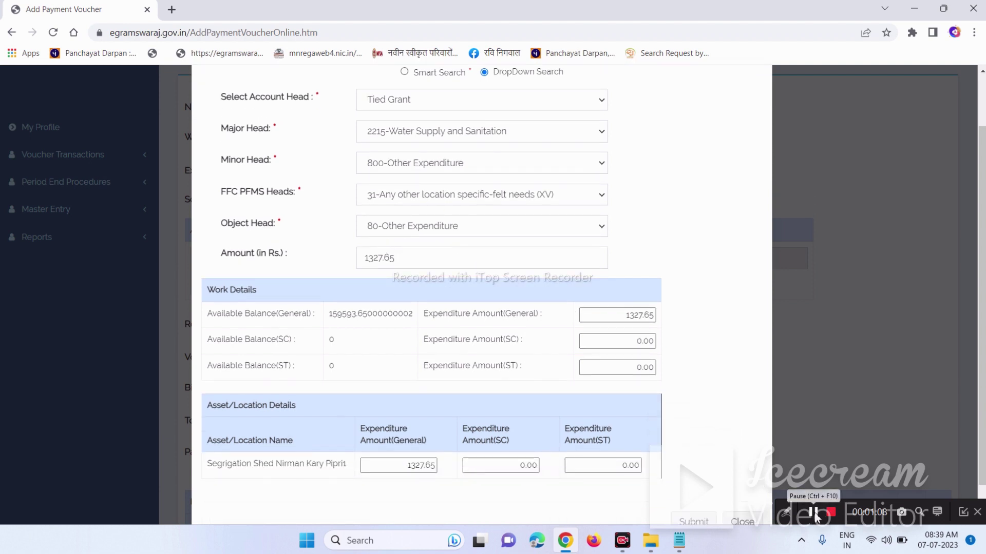
{"action": "scroll", "coordinate": [657, 446], "scroll_direction": "down", "scroll_amount": 1}
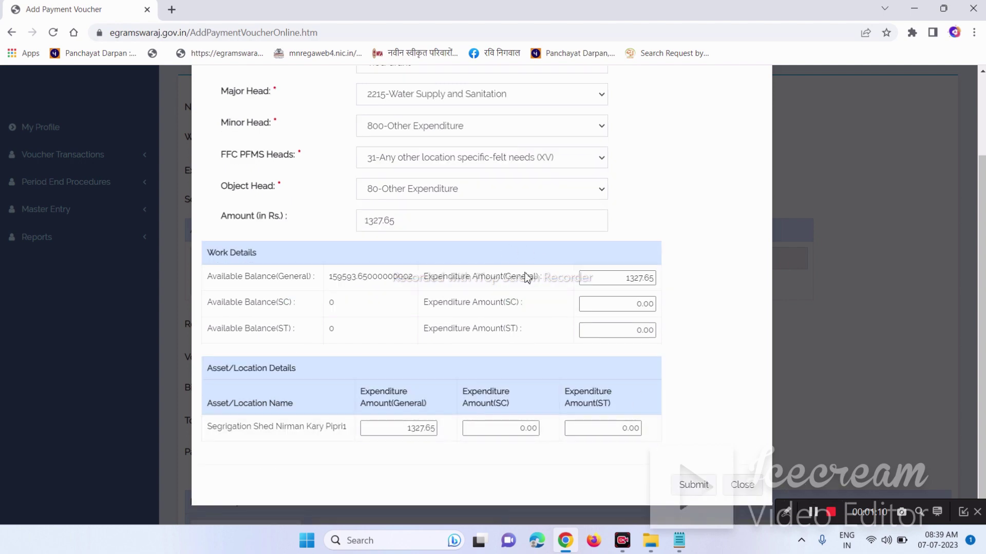
{"action": "left_click", "coordinate": [694, 485]}
{"action": "scroll", "coordinate": [435, 379], "scroll_direction": "down", "scroll_amount": 1}
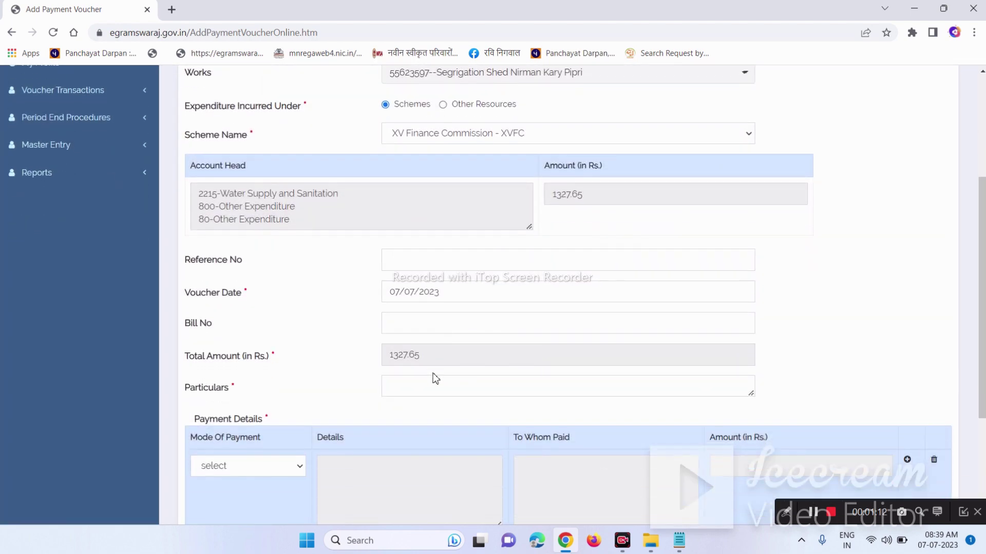
{"action": "left_click", "coordinate": [401, 388]}
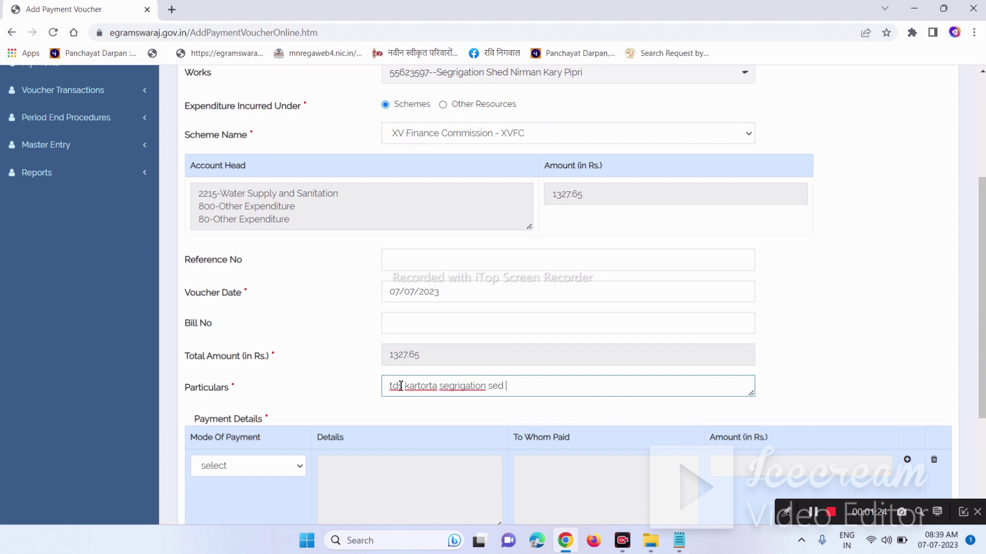
Set the TDS voucher's mode of payment to PFMS and submit the panchayat's bank account details
{"action": "scroll", "coordinate": [423, 394], "scroll_direction": "down", "scroll_amount": 3}
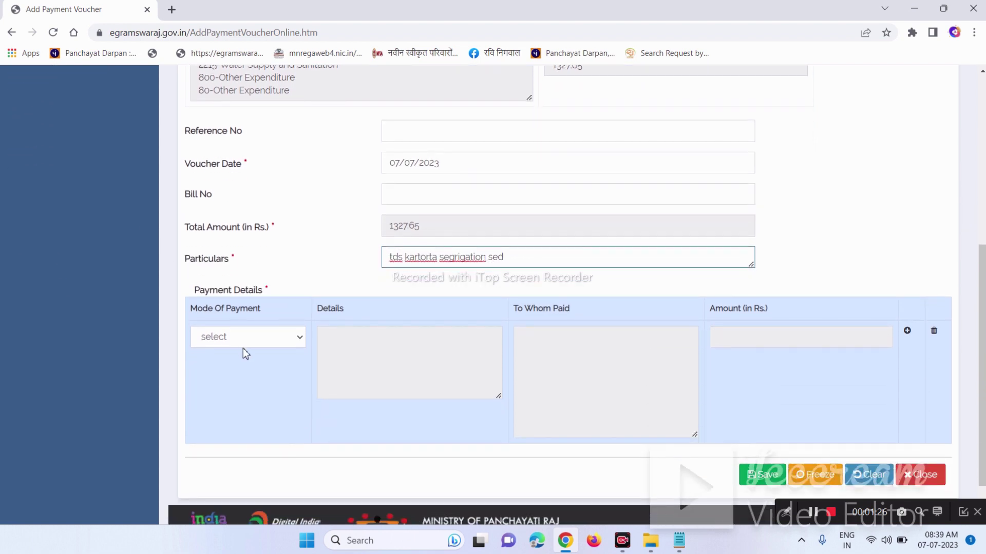
{"action": "left_click", "coordinate": [244, 343]}
{"action": "left_click", "coordinate": [221, 366]}
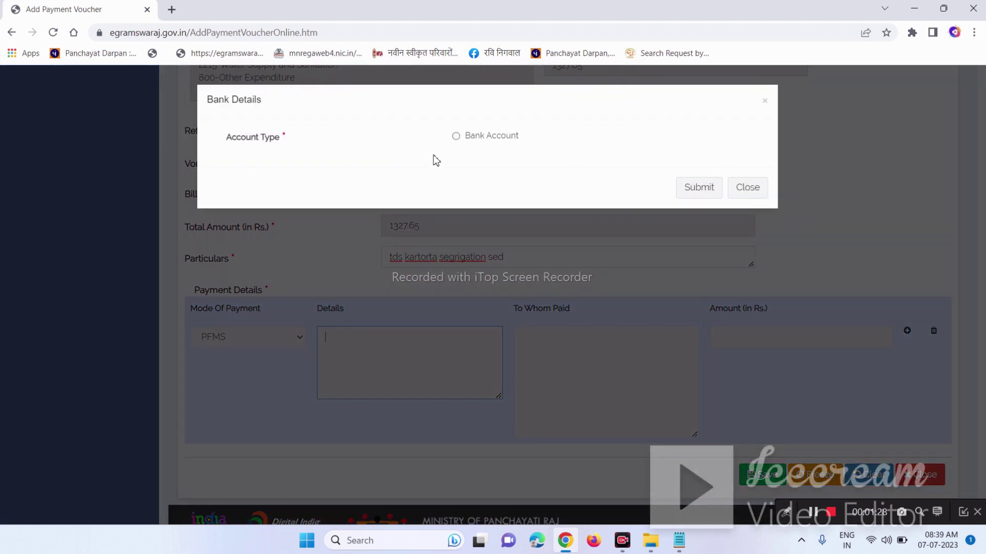
{"action": "left_click", "coordinate": [455, 136]}
{"action": "left_click", "coordinate": [488, 168]}
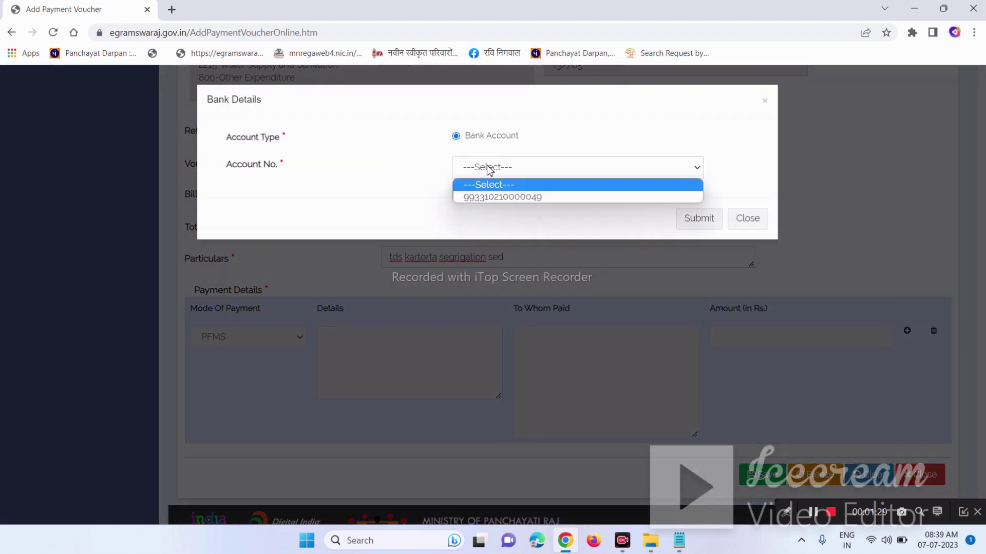
{"action": "left_click", "coordinate": [506, 198]}
{"action": "left_click", "coordinate": [700, 222]}
Set the payee to the agency VSGM TAX EXPERTIES with a paid amount of 1327.65 and freeze the voucher
{"action": "left_click", "coordinate": [528, 356]}
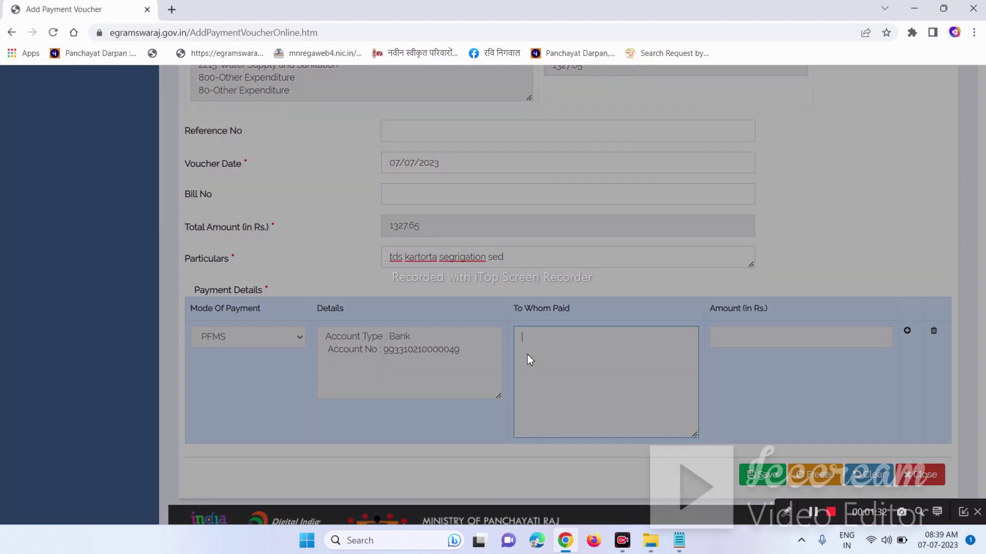
{"action": "left_click", "coordinate": [500, 136]}
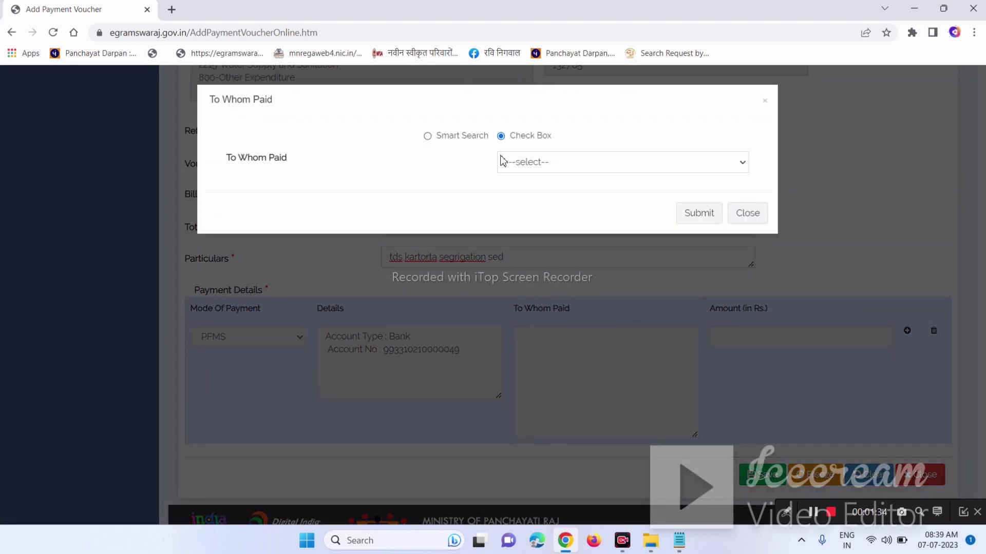
{"action": "left_click", "coordinate": [502, 161]}
{"action": "left_click", "coordinate": [509, 190]}
{"action": "scroll", "coordinate": [354, 310], "scroll_direction": "down", "scroll_amount": 10}
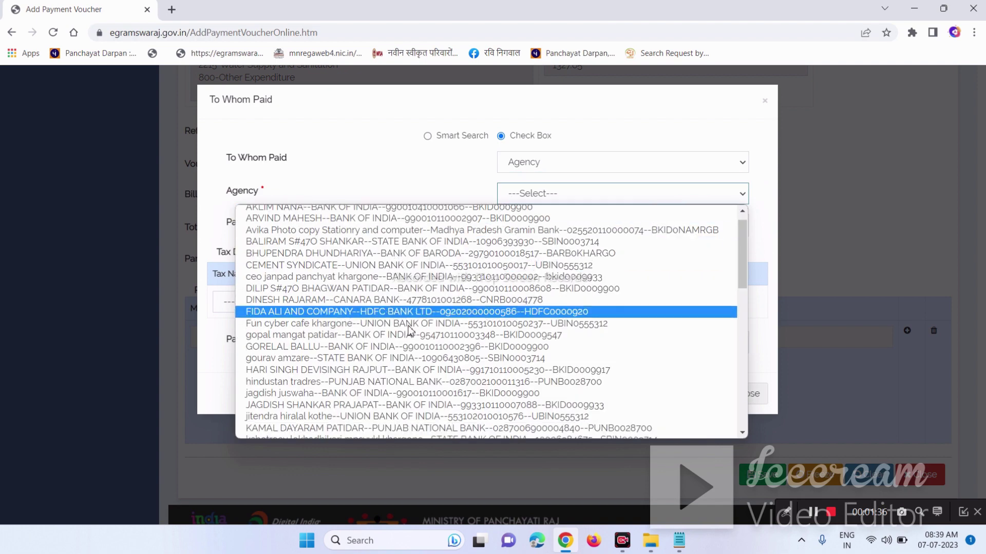
{"action": "left_click", "coordinate": [322, 433]}
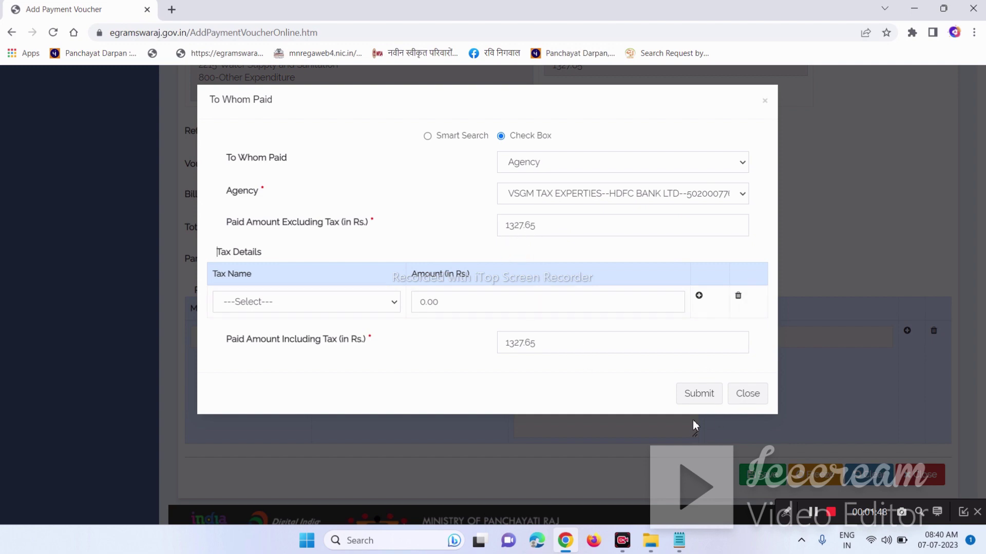
{"action": "left_click", "coordinate": [698, 398]}
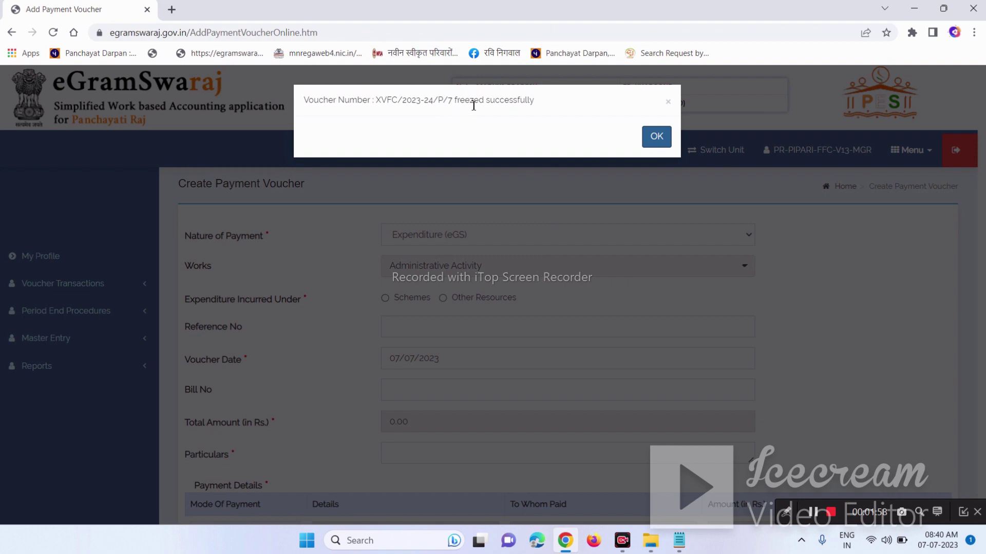
{"action": "left_click", "coordinate": [656, 144]}
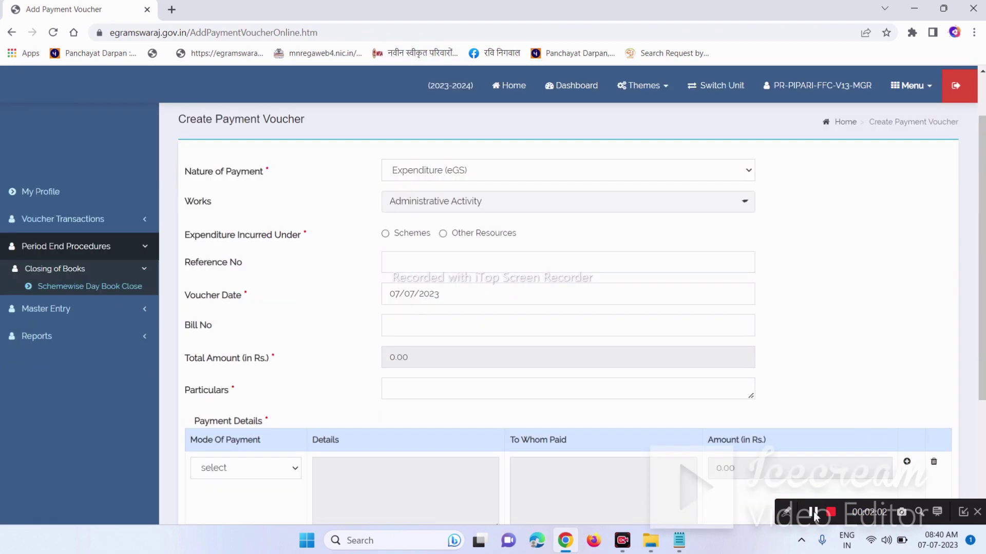
Close the scheme-wise day book for the Fourteen Finance Commission scheme
{"action": "left_click", "coordinate": [101, 287]}
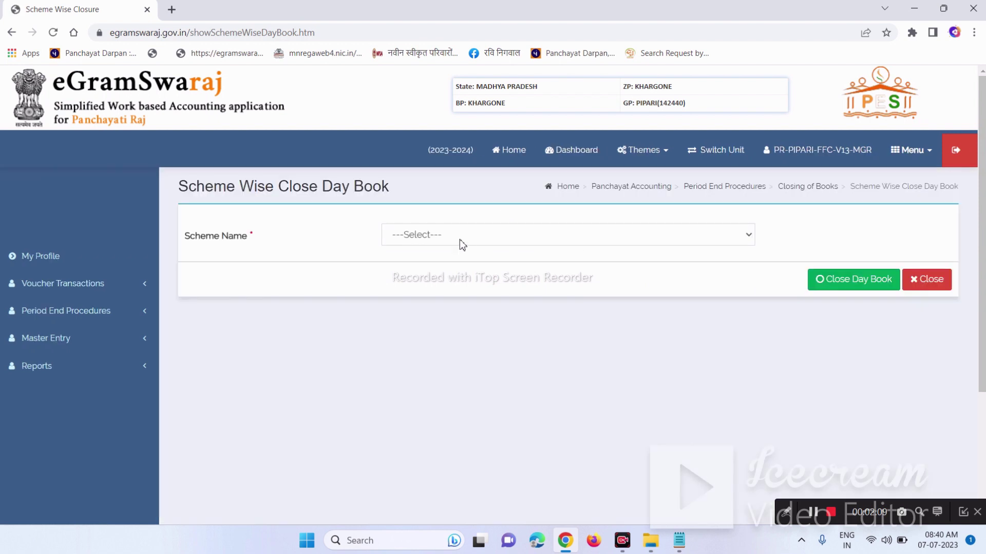
{"action": "left_click", "coordinate": [459, 239]}
{"action": "left_click", "coordinate": [448, 263]}
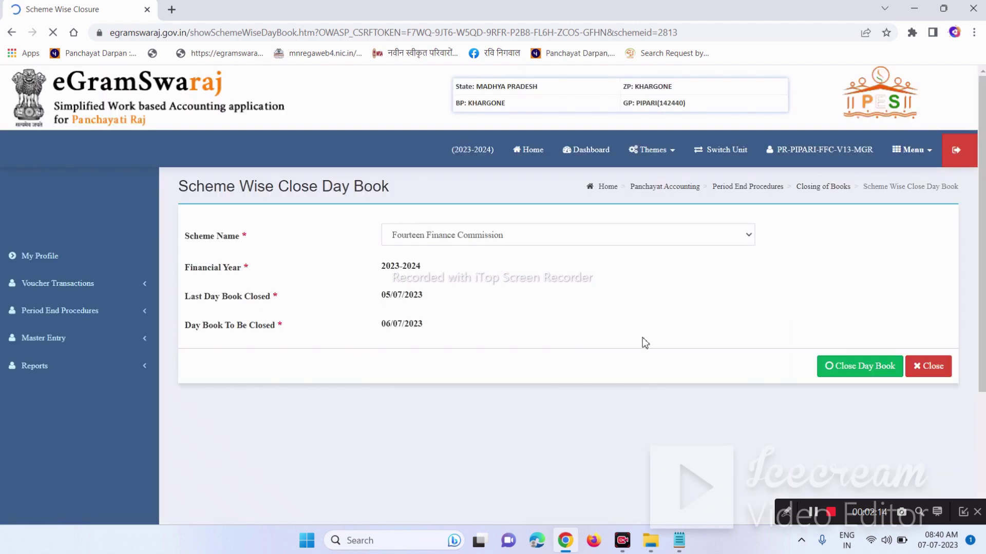
{"action": "left_click", "coordinate": [838, 367]}
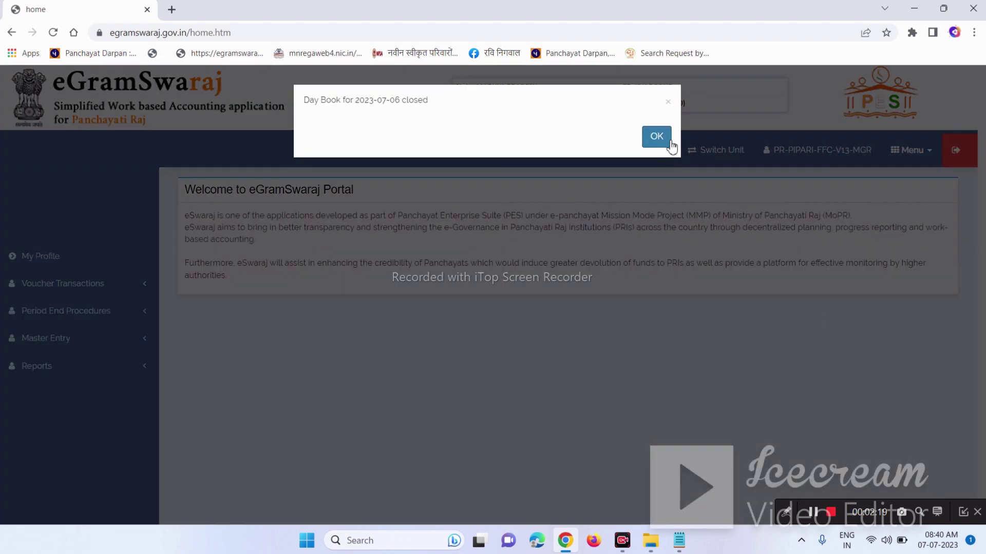
{"action": "left_click", "coordinate": [670, 144]}
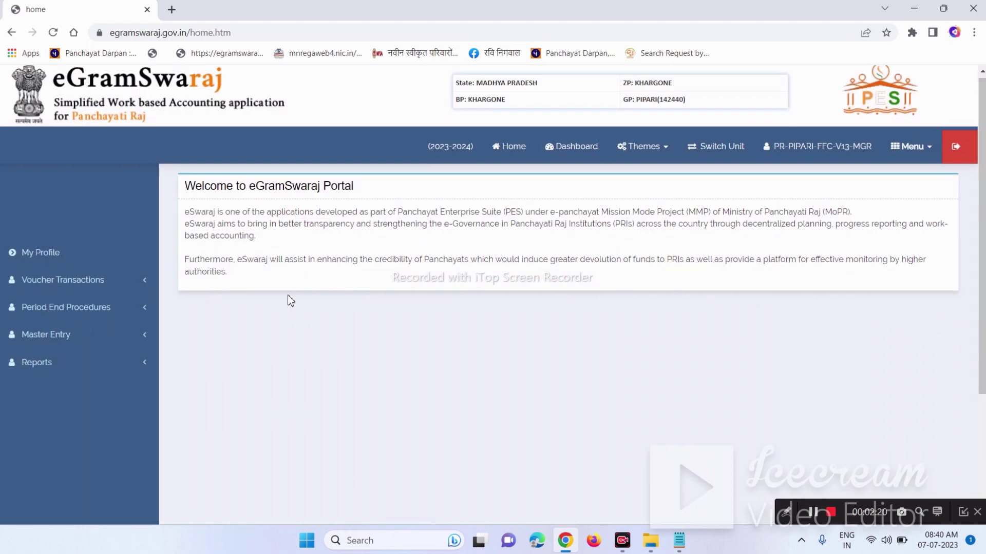
Open the Sign ePO page of DSC Management to list the payment files awaiting signature
{"action": "scroll", "coordinate": [96, 281], "scroll_direction": "down", "scroll_amount": 3}
{"action": "left_click", "coordinate": [72, 211]}
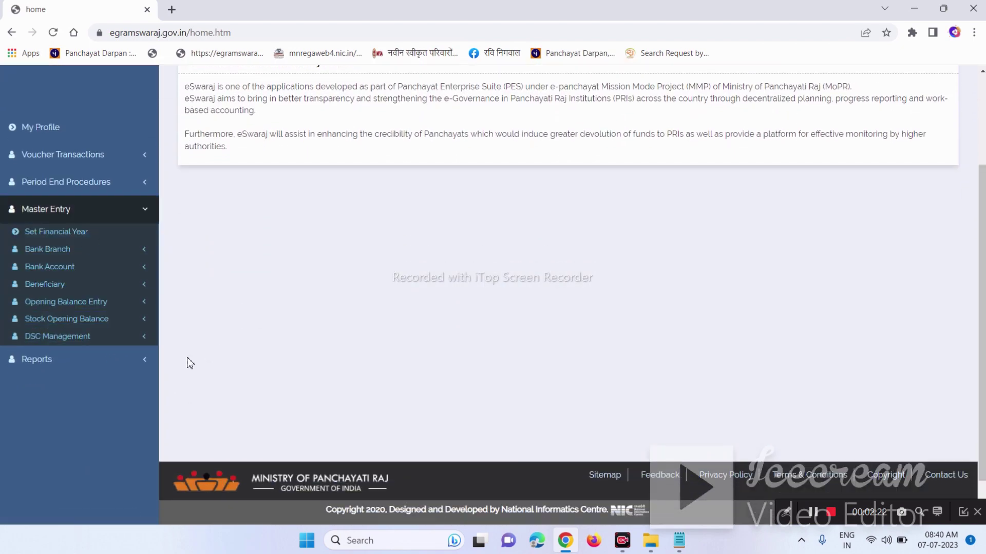
{"action": "left_click", "coordinate": [69, 334]}
{"action": "scroll", "coordinate": [70, 339], "scroll_direction": "down", "scroll_amount": 1}
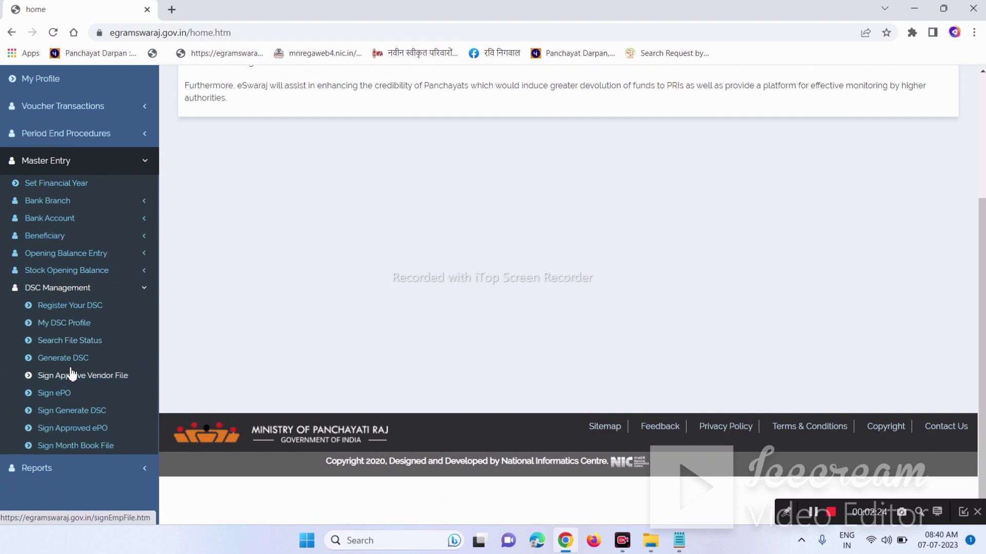
{"action": "left_click", "coordinate": [60, 395]}
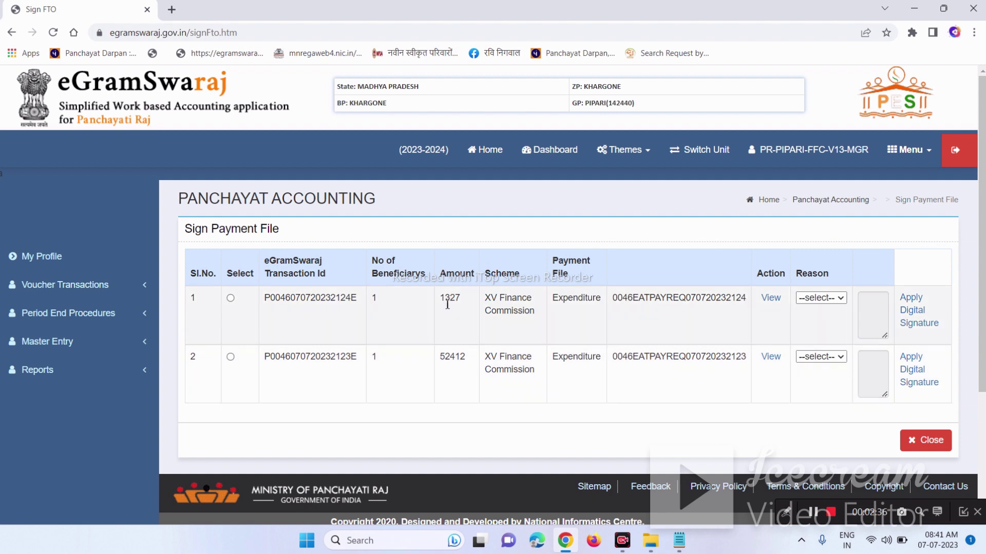
Approve the payment file of 1327 and apply the digital signature to it using the token password
{"action": "left_click", "coordinate": [230, 298]}
{"action": "left_click", "coordinate": [821, 297]}
{"action": "left_click", "coordinate": [816, 319]}
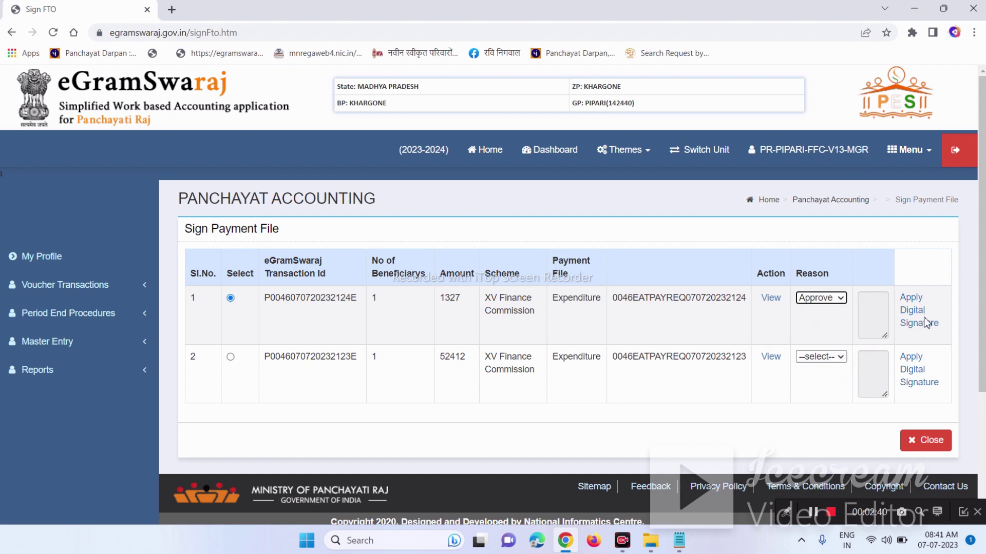
{"action": "left_click", "coordinate": [923, 321]}
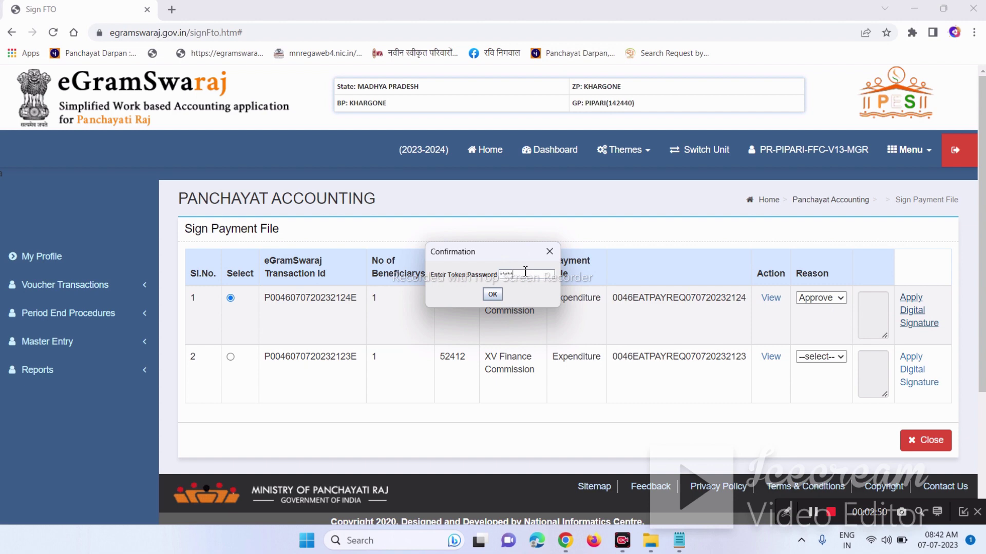
{"action": "left_click", "coordinate": [492, 294]}
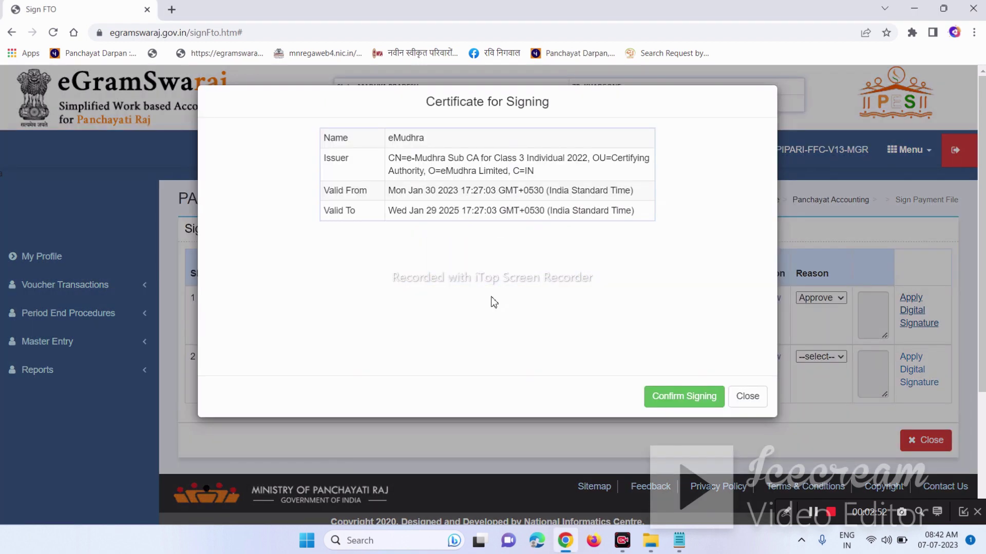
{"action": "left_click", "coordinate": [707, 399]}
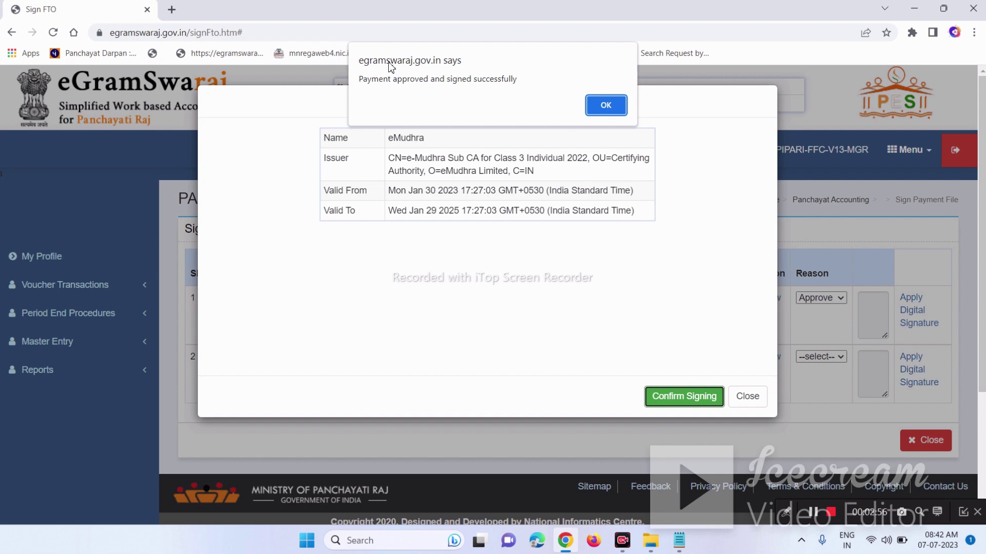
{"action": "left_click", "coordinate": [603, 106]}
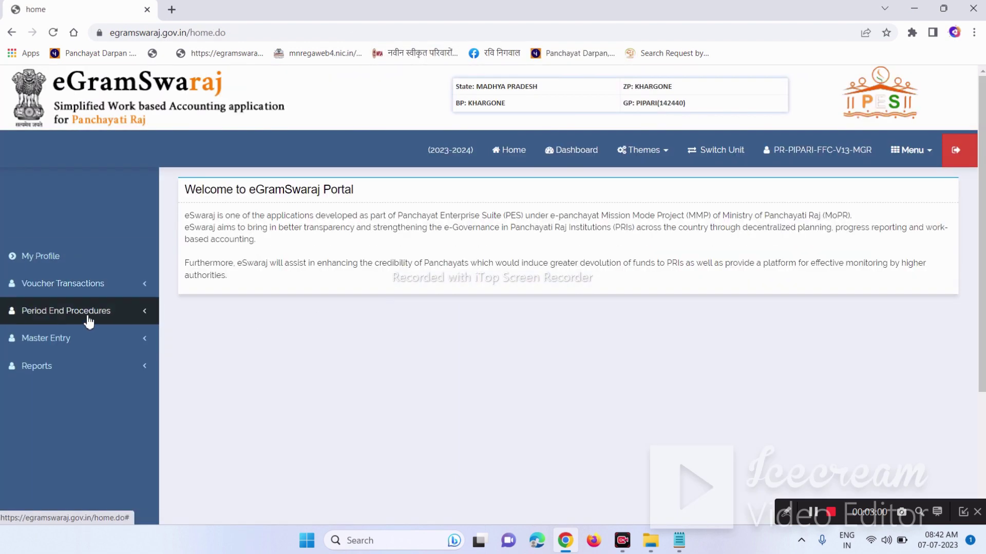
Return to the DSC Management signing options for the remaining payment file of 52412
{"action": "scroll", "coordinate": [46, 281], "scroll_direction": "down", "scroll_amount": 1}
{"action": "left_click", "coordinate": [45, 278]}
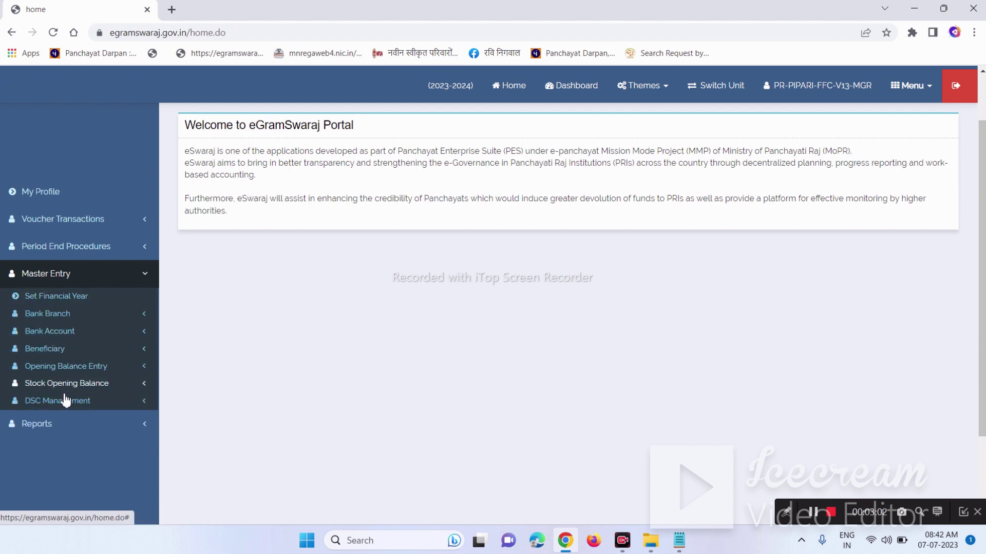